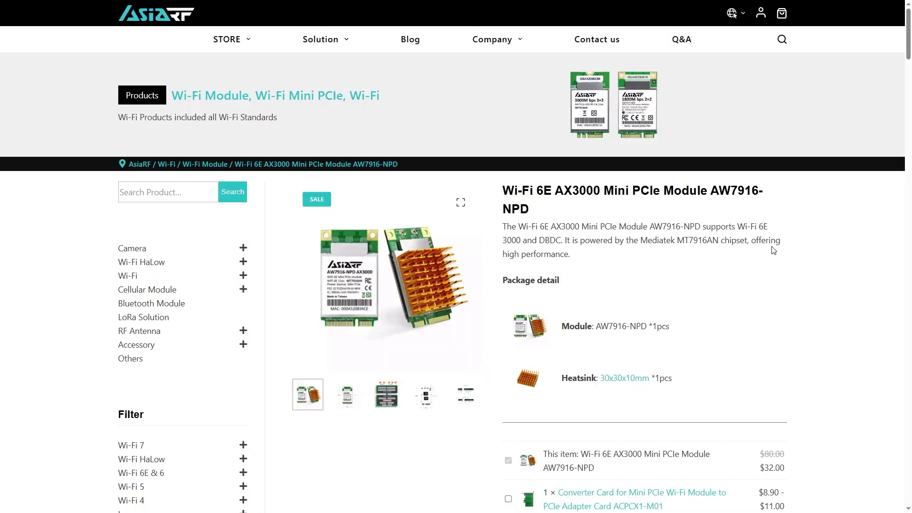
Scroll the AW7916-NPD product page past the price table to its Description and Certification sections
drag(550, 215, 503, 190)
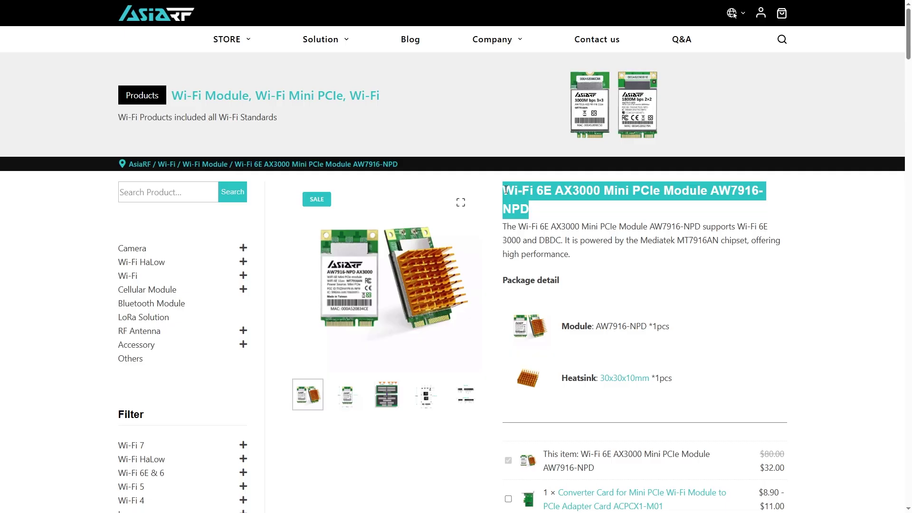
click(641, 213)
scroll(767, 237, down, 5)
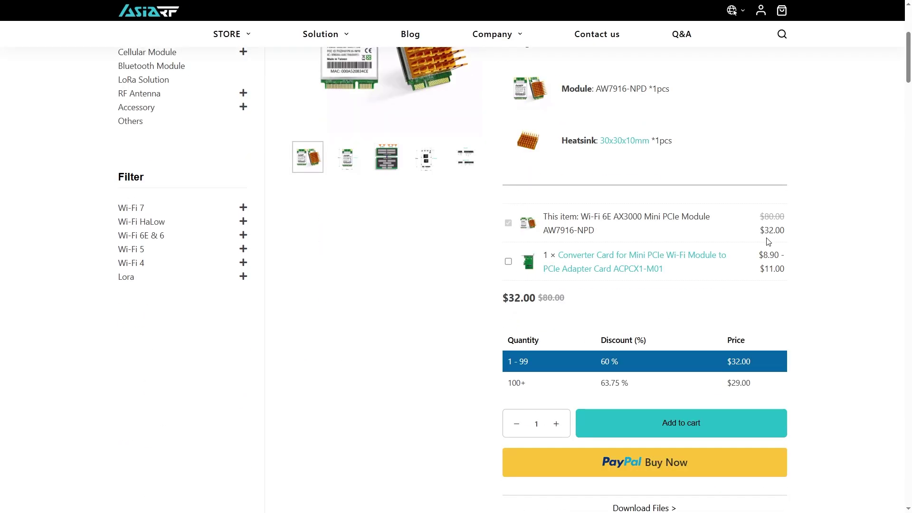
scroll(769, 242, down, 7)
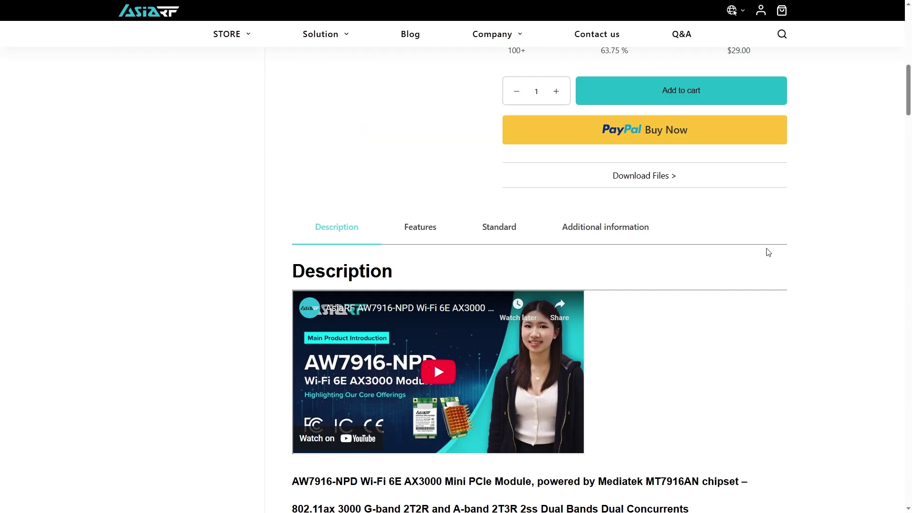
scroll(769, 252, down, 7)
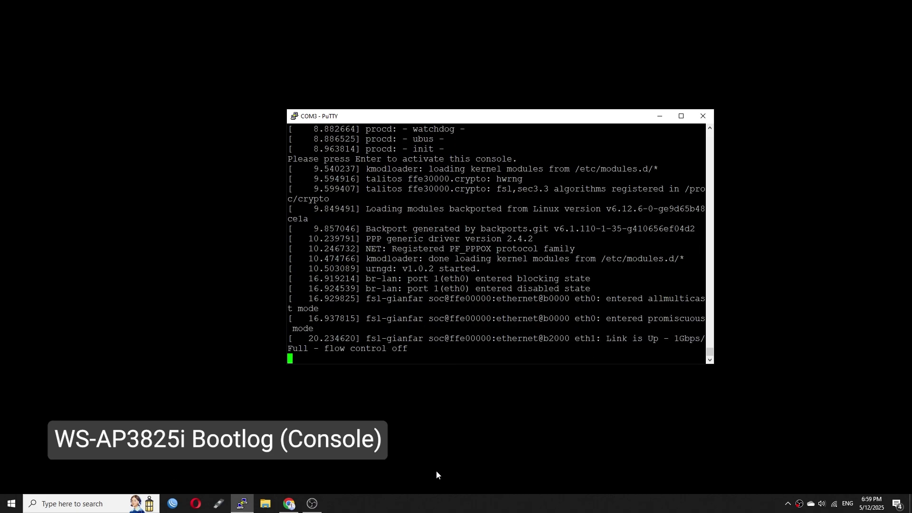
Get a root prompt on the router's serial console and run lspci to list its PCI devices
key(Return)
key(Return)
key(Return)
text(lspci)
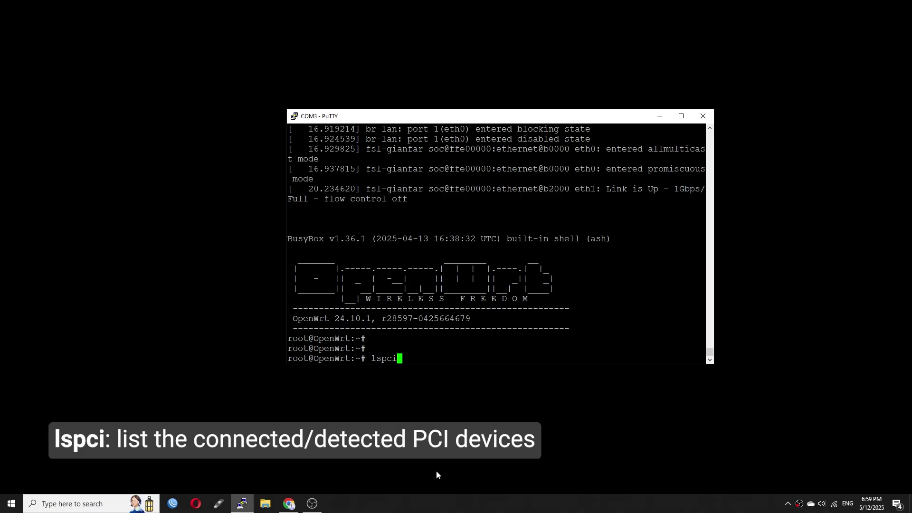
key(Return)
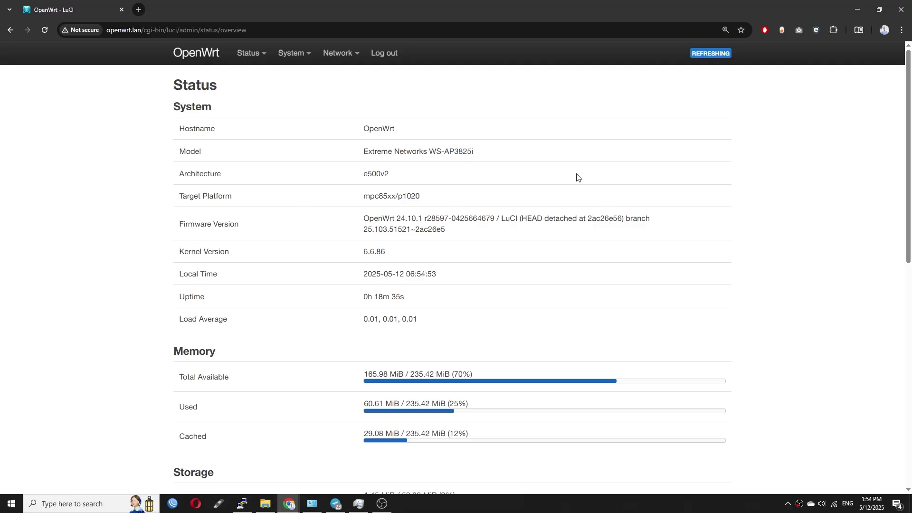
Refresh the package lists on the System > Software page and dismiss the update log
mouse_move(294, 53)
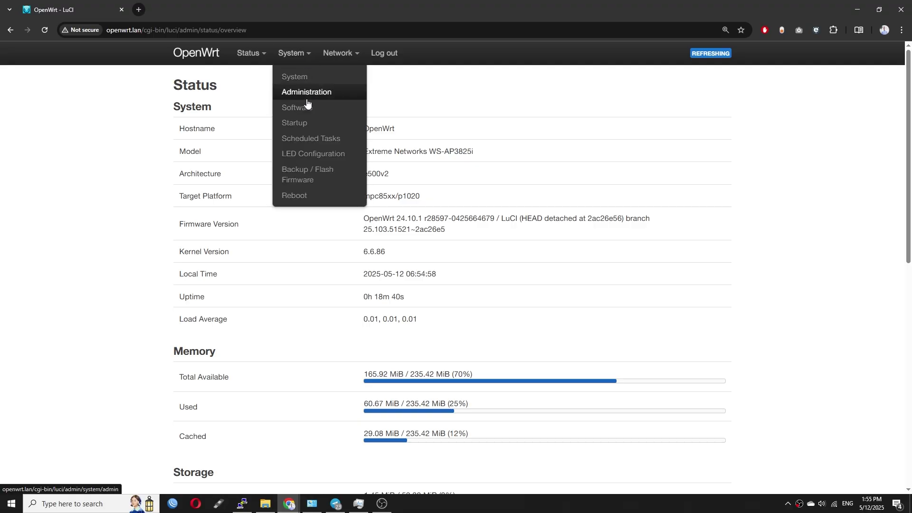
click(304, 115)
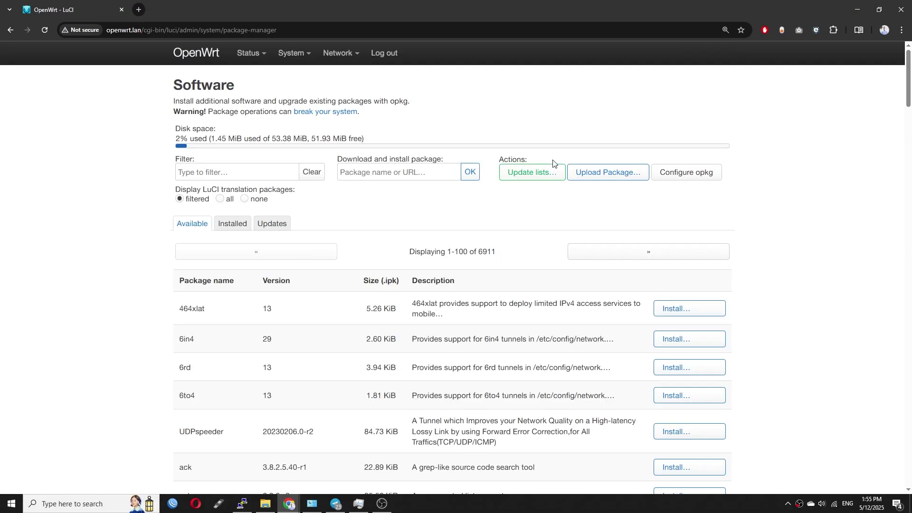
click(542, 179)
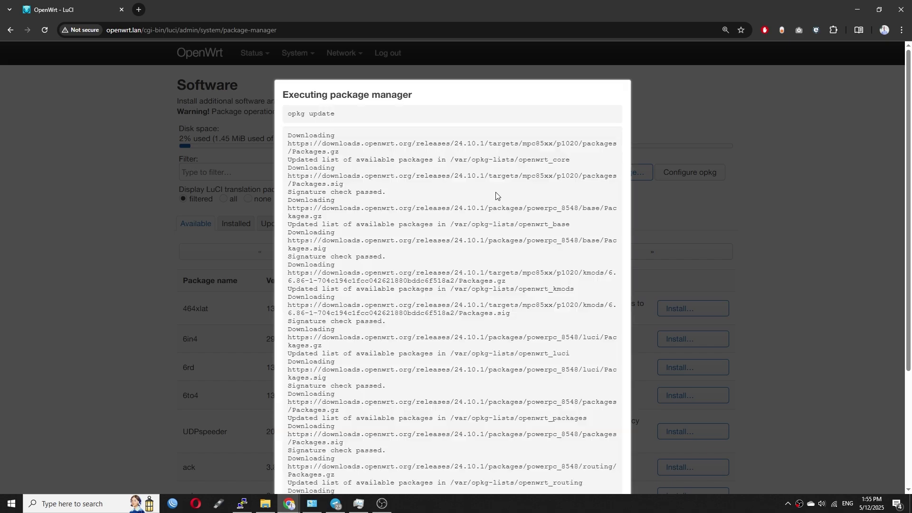
click(319, 441)
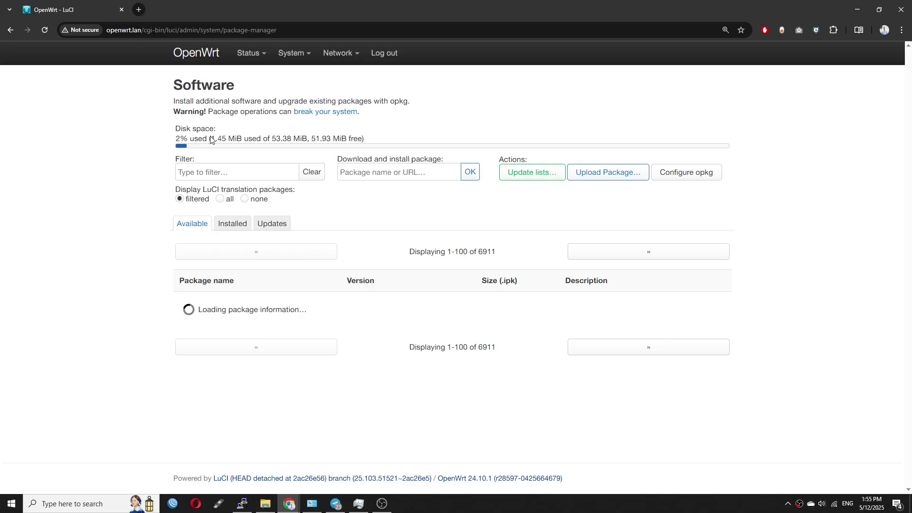
Filter packages by 'mt7916' and install kmod-mt7916-firmware with its dependencies
click(201, 174)
text(m)
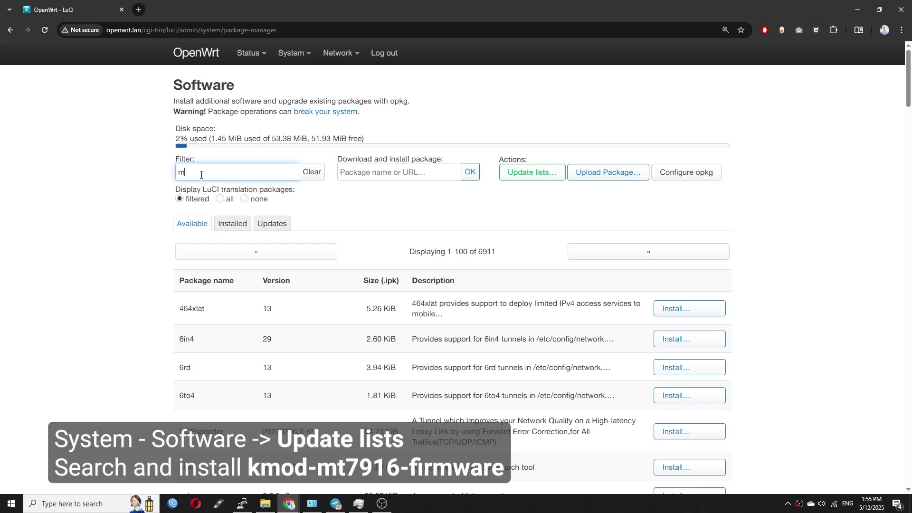
text(t7916)
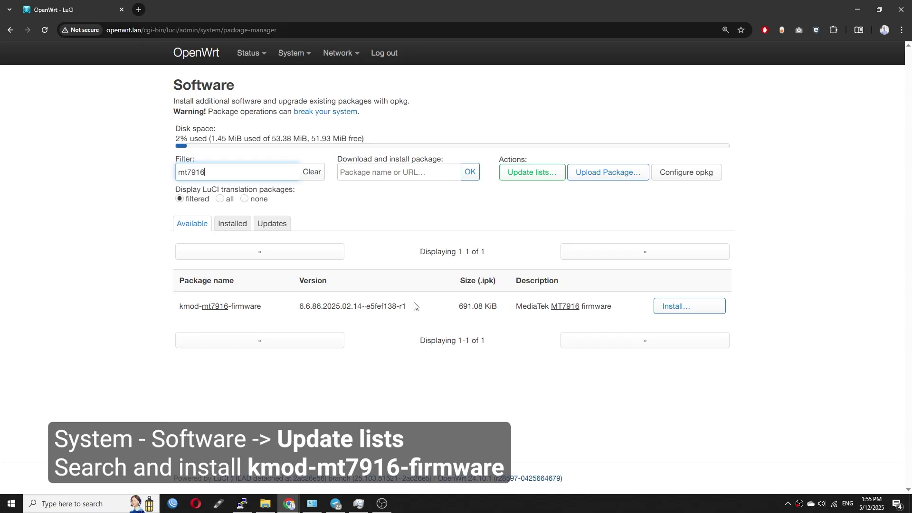
drag(265, 306, 186, 317)
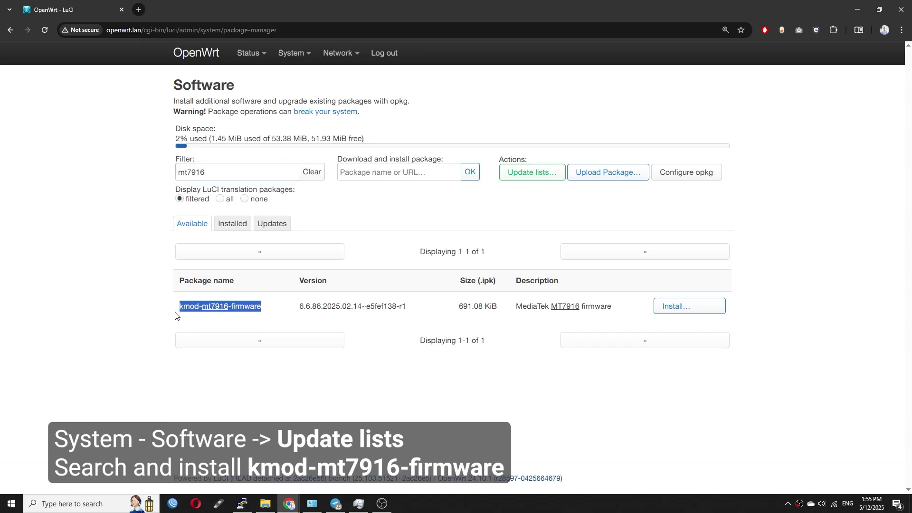
click(284, 307)
click(690, 306)
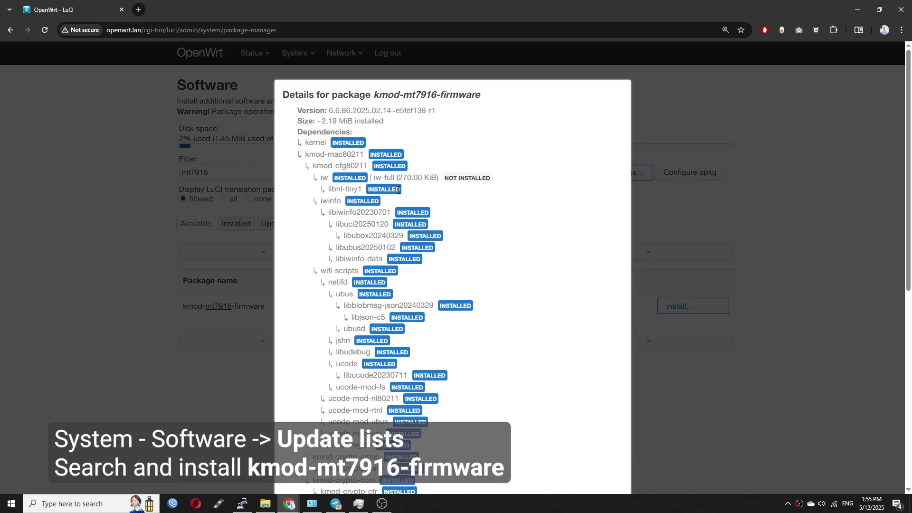
scroll(481, 285, down, 8)
scroll(523, 413, down, 3)
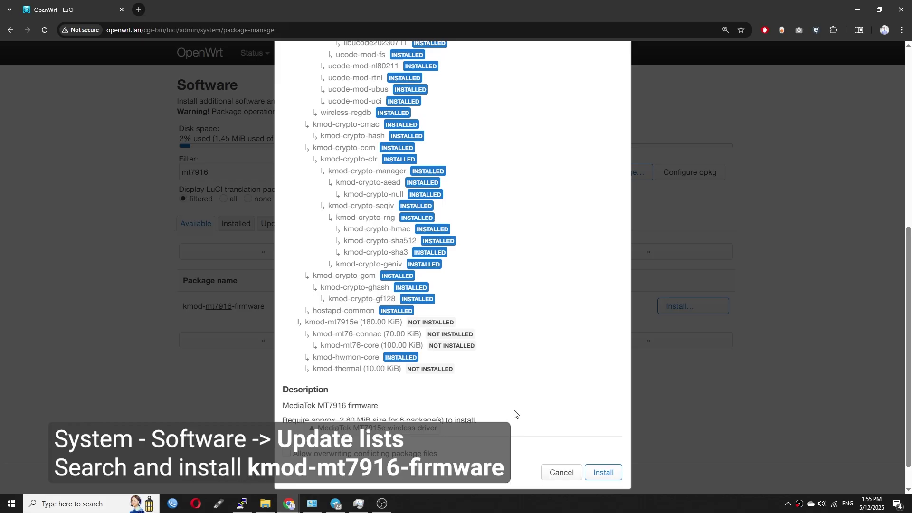
click(602, 478)
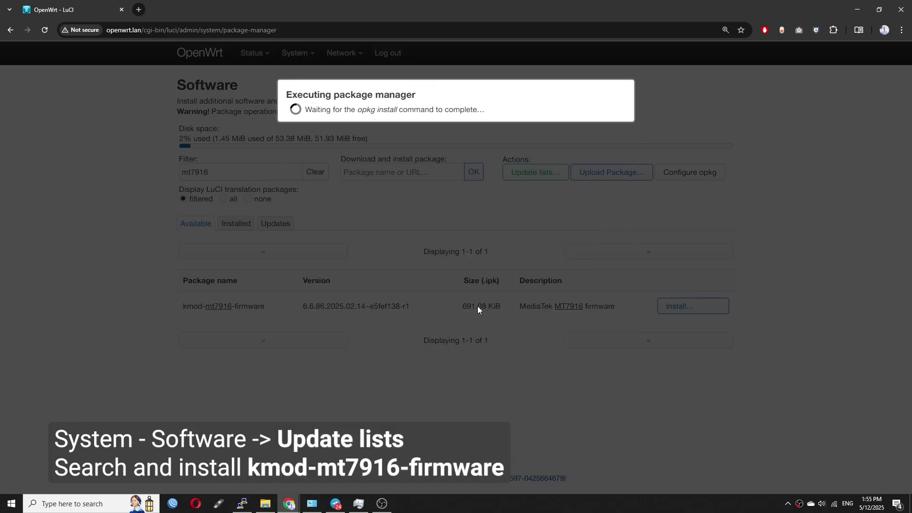
Filter the installed packages for 'wpad' to see which wpad variant is present
click(319, 391)
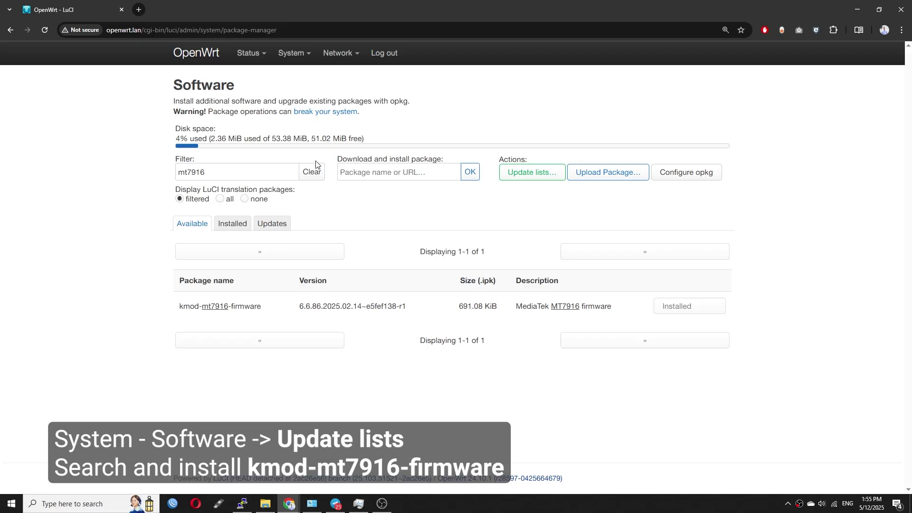
click(233, 223)
double_click(237, 176)
text(wpad)
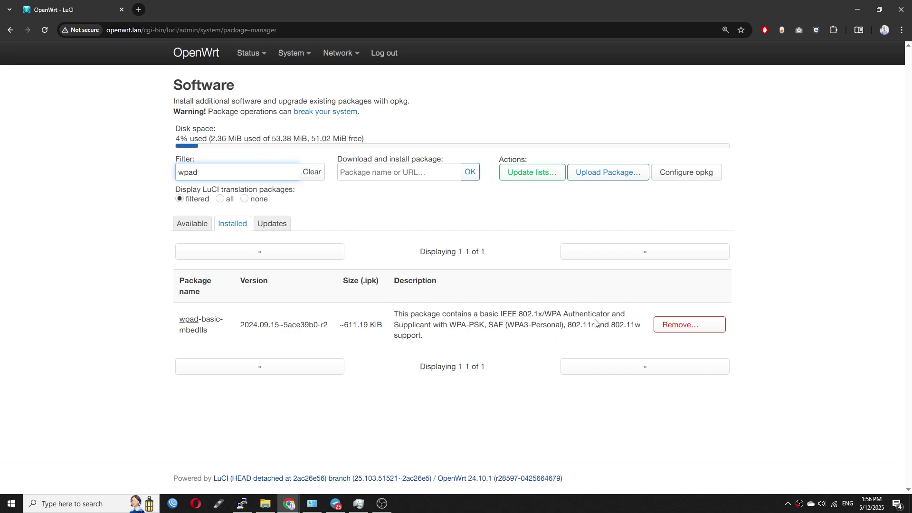
Reboot the router from System > Reboot so the MT7916 driver loads
mouse_move(295, 55)
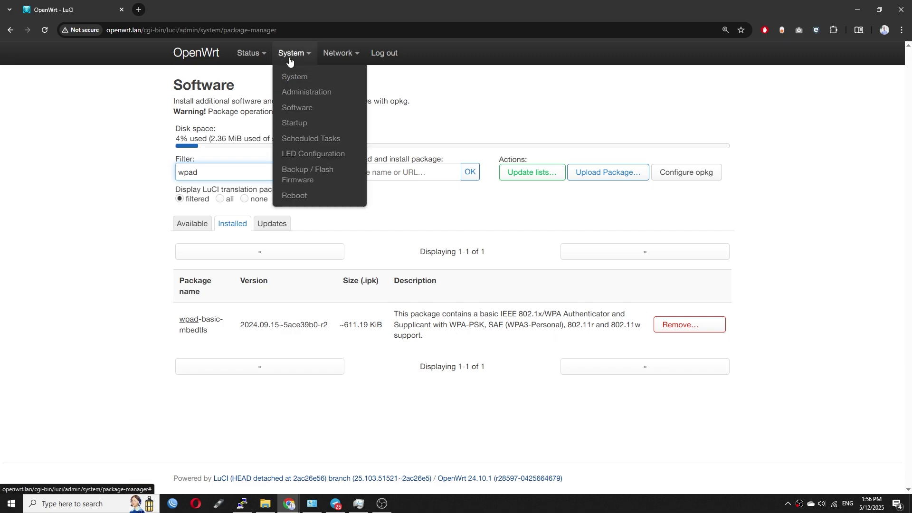
click(304, 199)
click(206, 138)
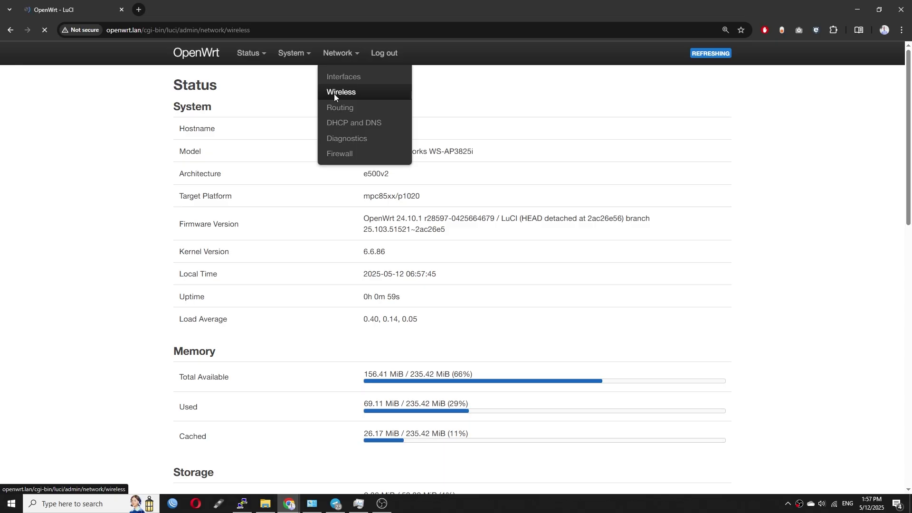
Go to the Wireless Overview and inspect the radio0 MediaTek MT7916AN heading
click(334, 93)
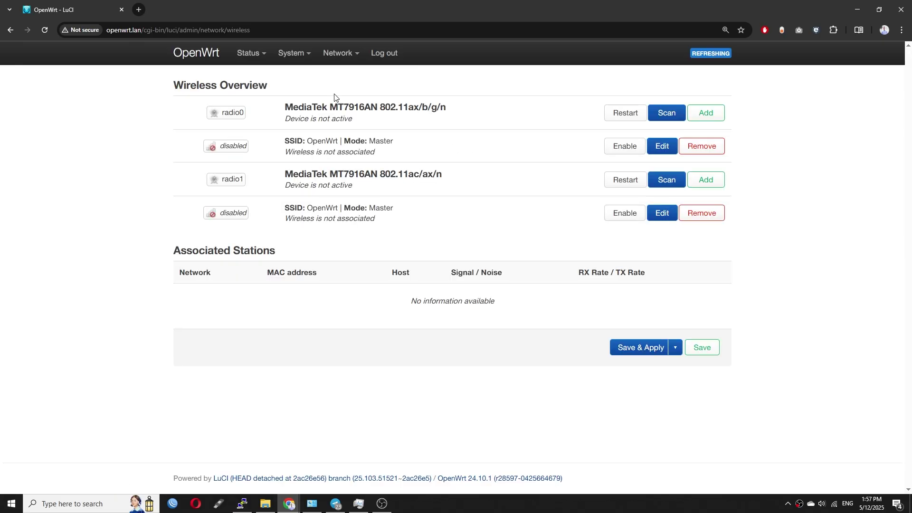
drag(452, 109, 266, 108)
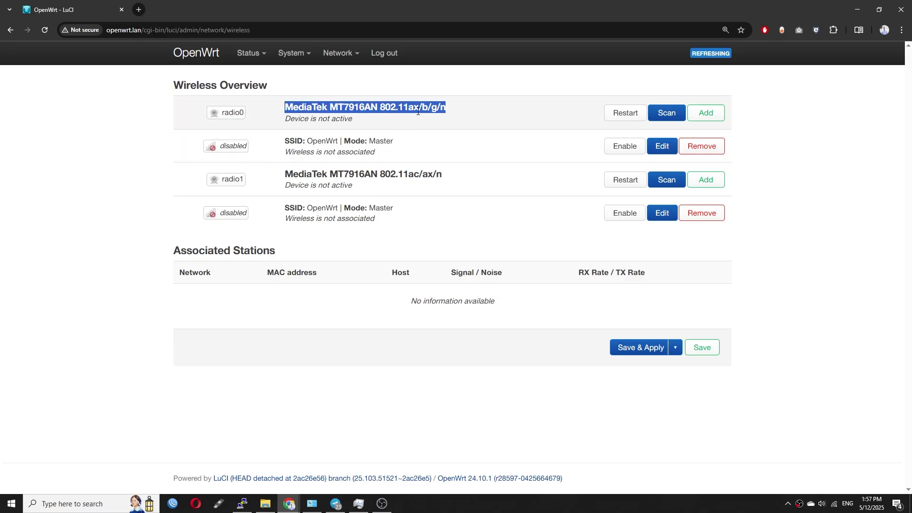
click(425, 164)
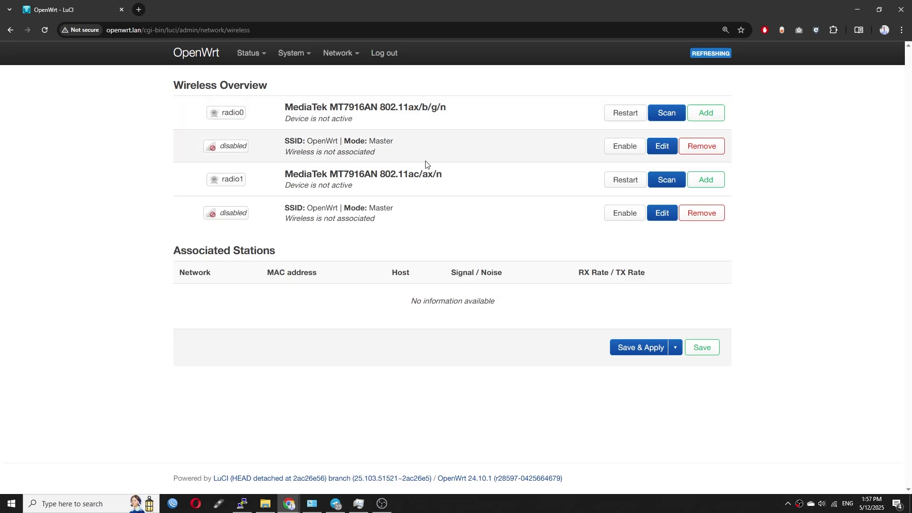
triple_click(449, 110)
click(449, 110)
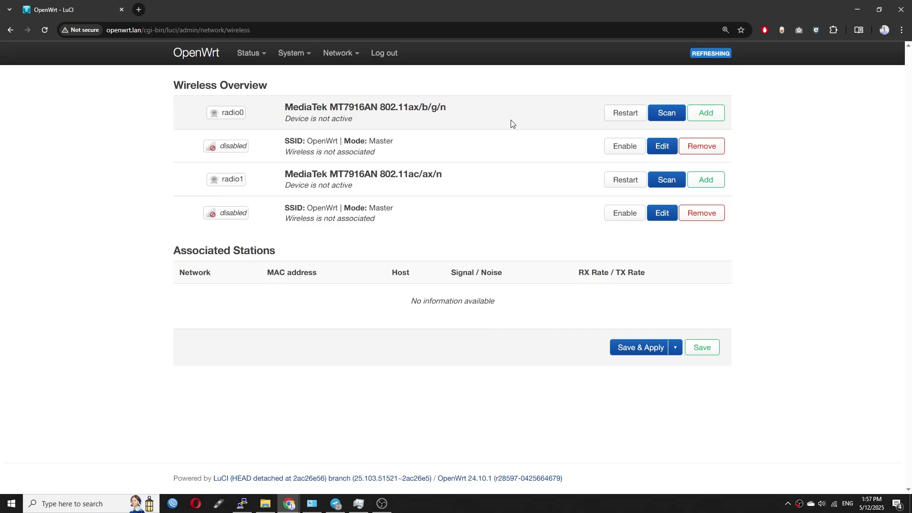
Set radio0 to channel 6 (2437 MHz), country US and 18 dBm transmit power
click(663, 146)
click(419, 235)
click(384, 325)
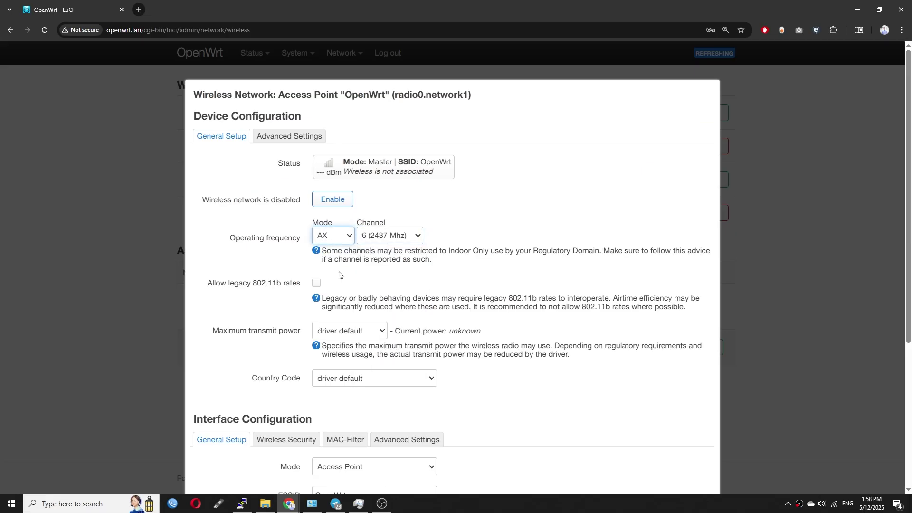
scroll(384, 325, down, 2)
click(374, 301)
drag(440, 52, 440, 258)
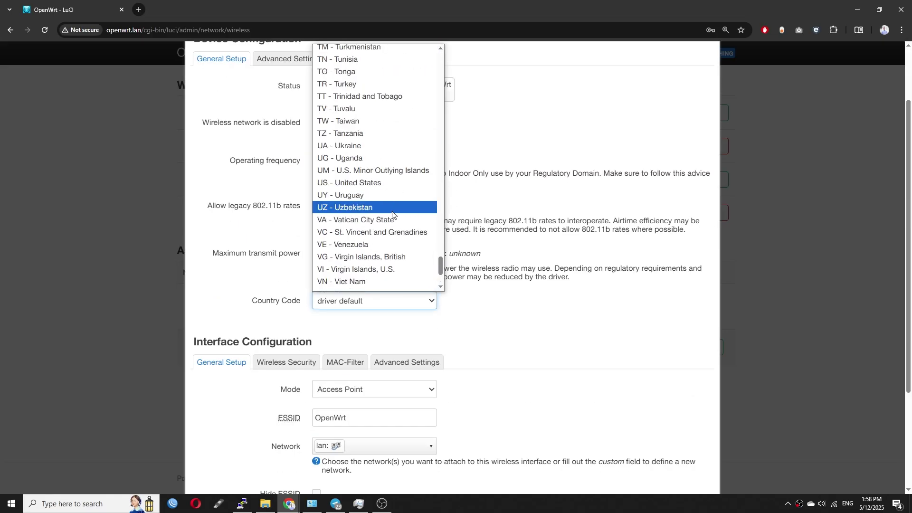
click(350, 182)
scroll(350, 182, up, 2)
click(349, 331)
click(351, 326)
Give the radio0 network WPA3-SAE encryption with a passphrase and save the settings
scroll(461, 326, down, 2)
click(287, 373)
click(374, 460)
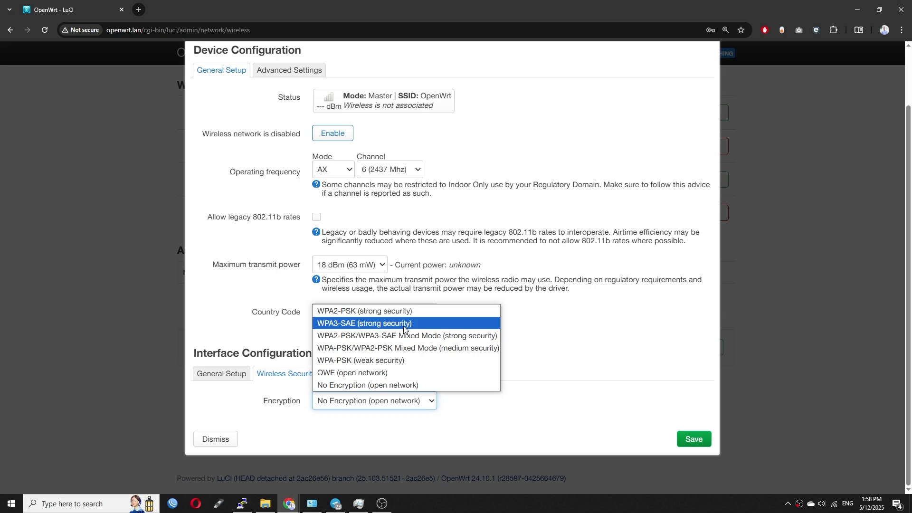
click(366, 322)
click(371, 429)
text(12345678)
scroll(570, 404, down, 5)
click(692, 439)
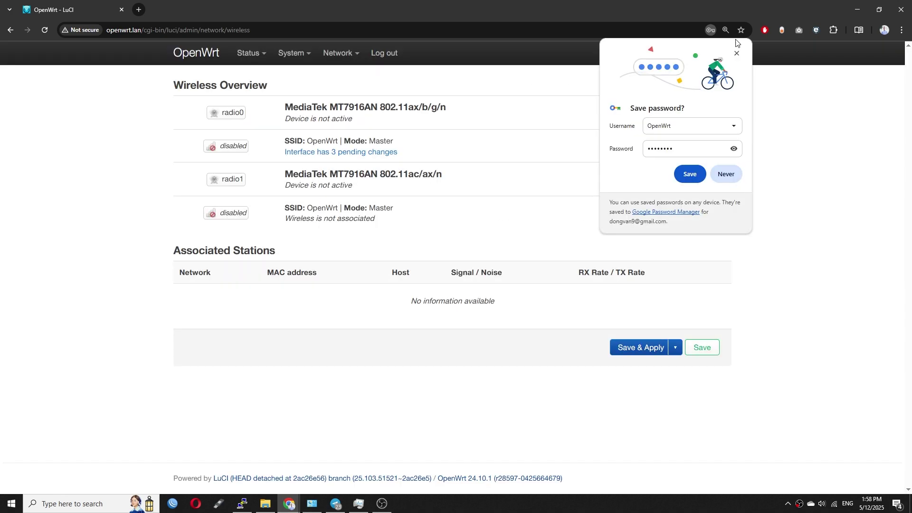
click(323, 172)
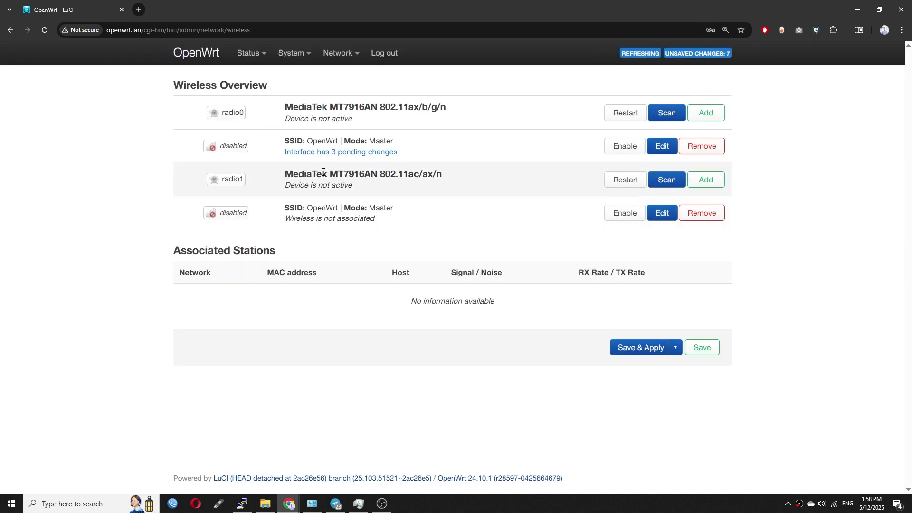
Keep radio1 on channel 36, set country code US and transmit power 20 dBm
click(666, 218)
click(378, 235)
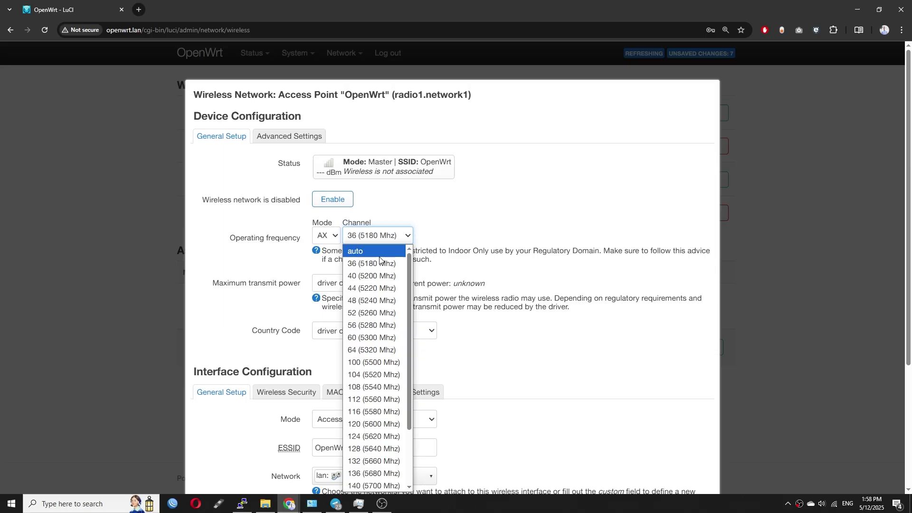
click(458, 234)
click(364, 283)
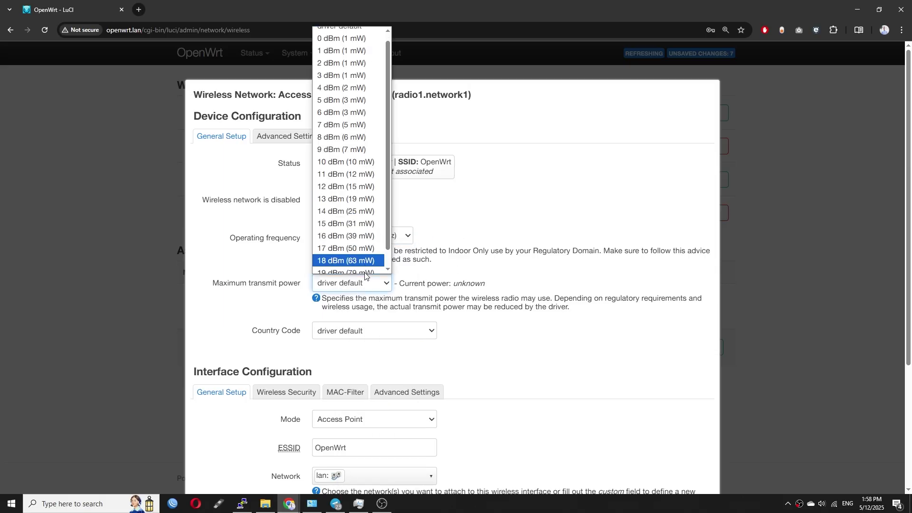
click(370, 330)
scroll(369, 312, down, 10)
key(i)
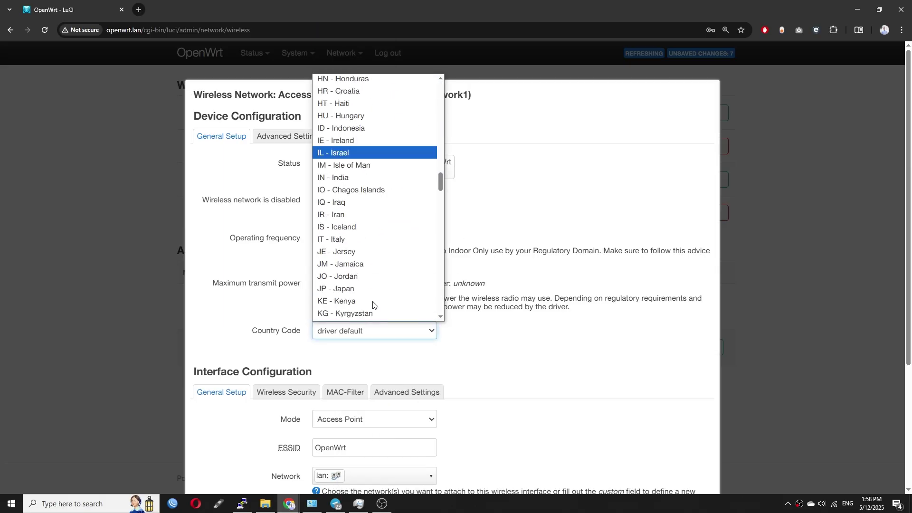
key(u)
key(u)
key(u)
key(u)
key(Return)
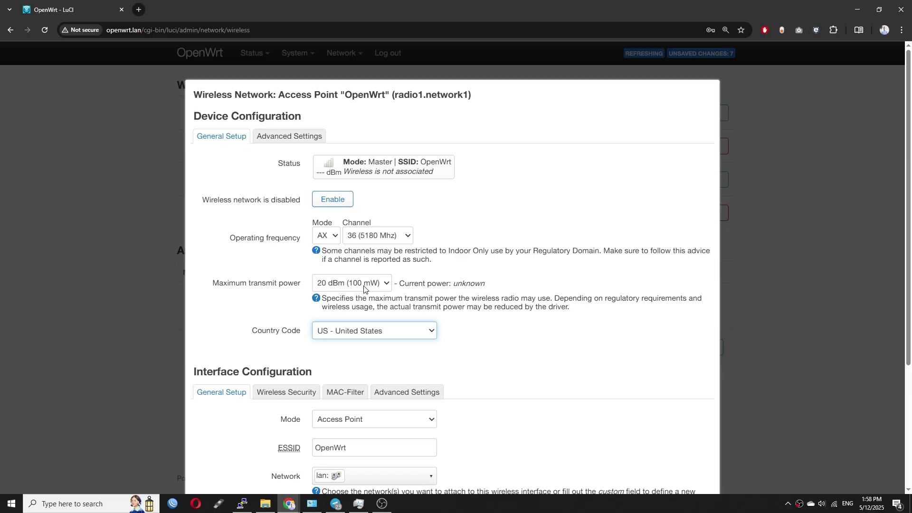
click(365, 283)
click(359, 269)
Name the network OpenWrt-5G-AX with WPA3-SAE and a pasted key, then enable and apply it
scroll(424, 302, down, 3)
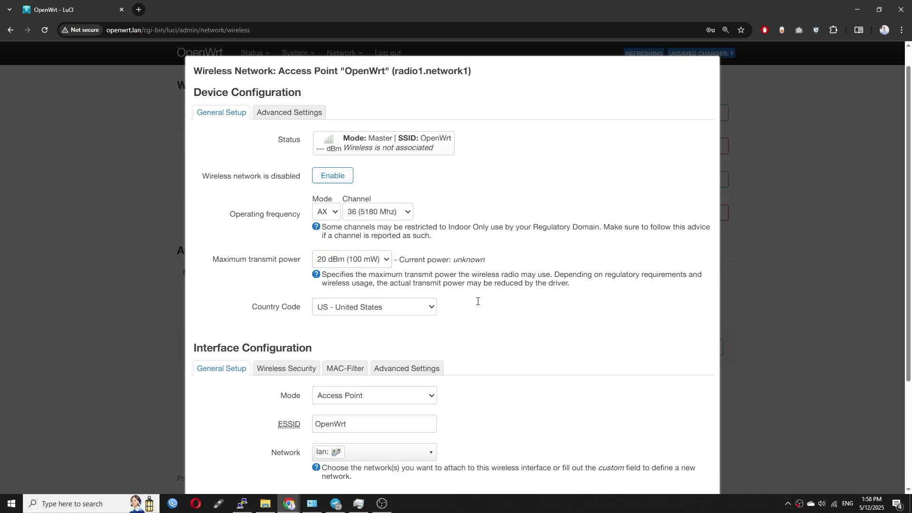
click(424, 303)
text(-5)
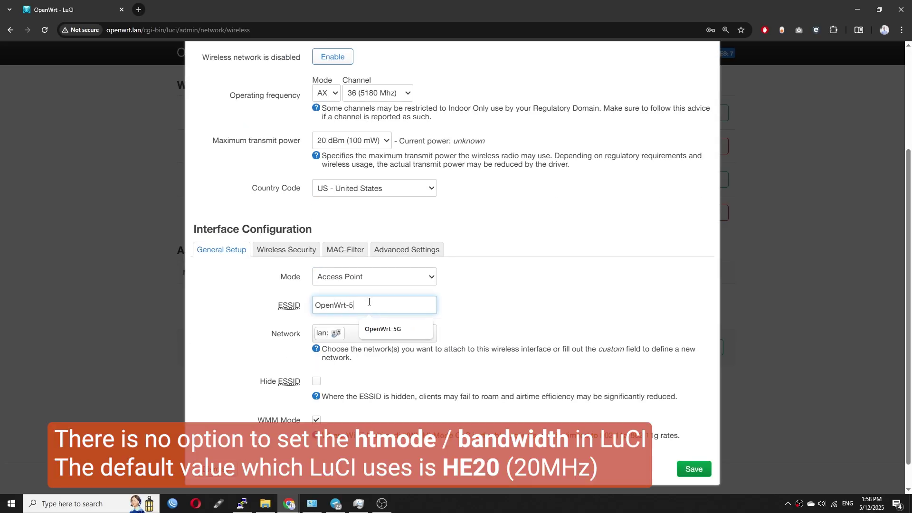
text(GF)
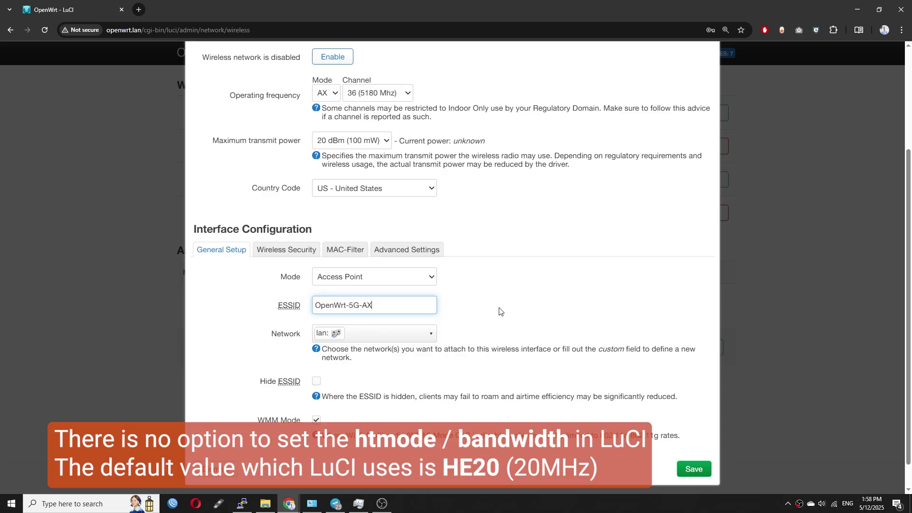
scroll(499, 311, up, 3)
click(286, 374)
click(374, 400)
click(366, 320)
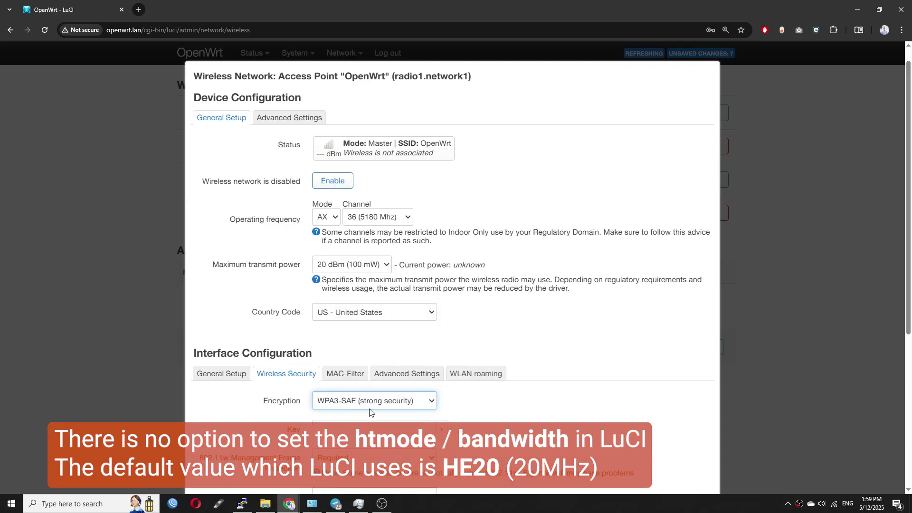
click(363, 430)
key(ctrl+v)
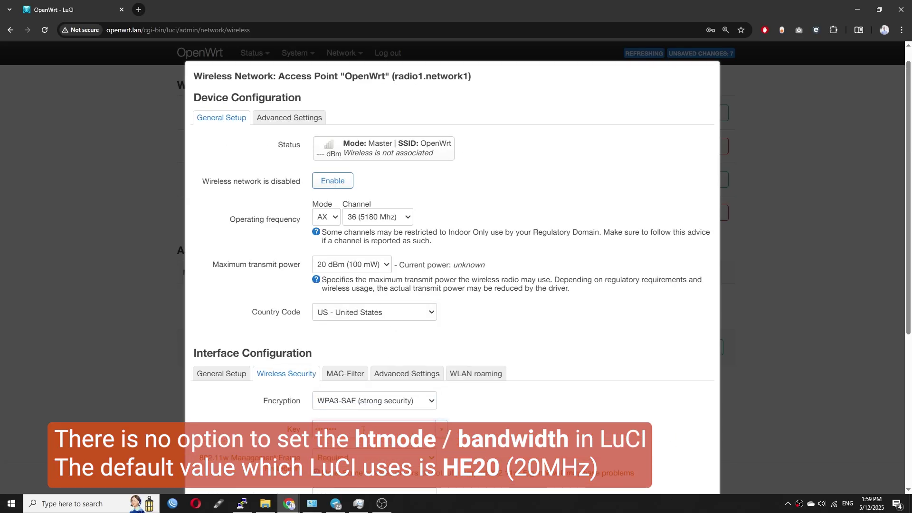
scroll(441, 312, up, 1)
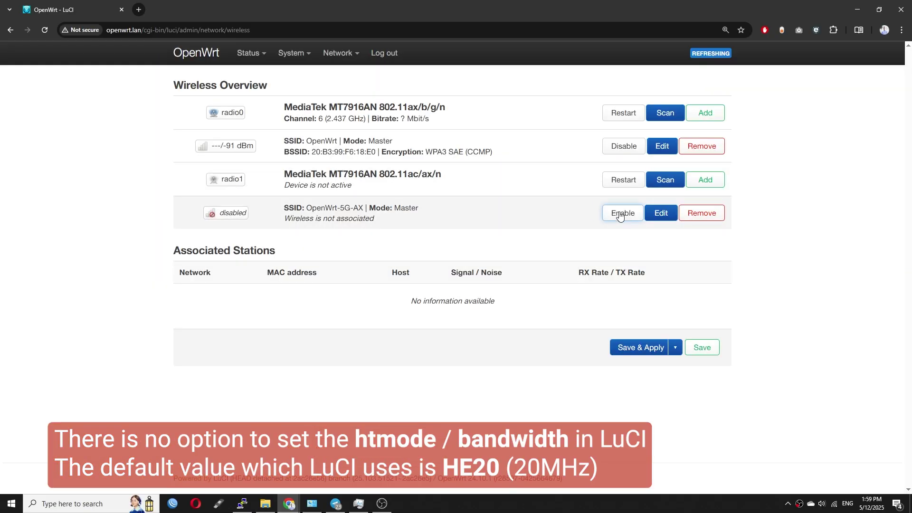
click(626, 213)
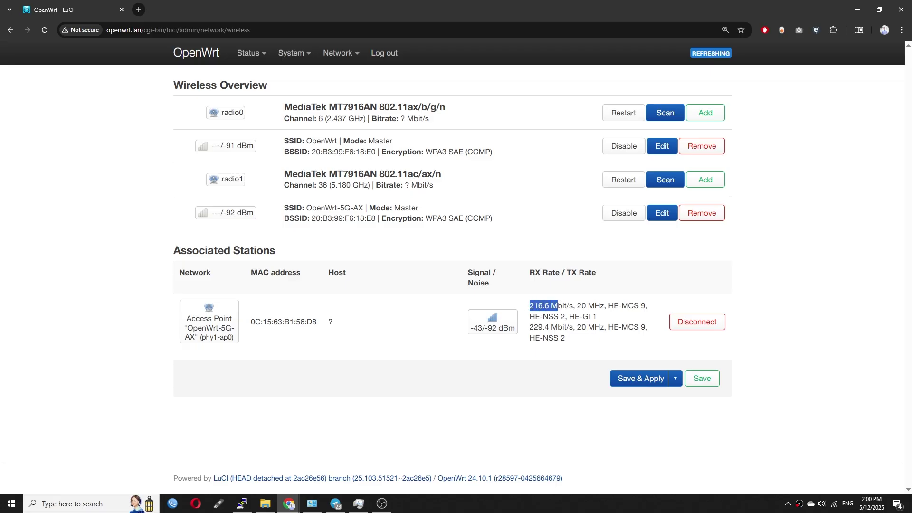
Check the client's 20 MHz link rate and connect the laptop to OpenWrt-5G-AX with its password
triple_click(532, 303)
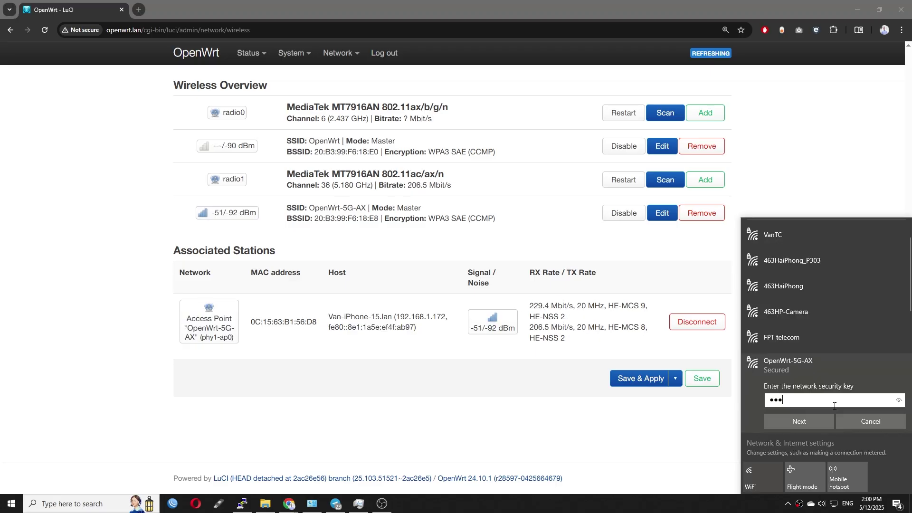
key(Return)
click(834, 406)
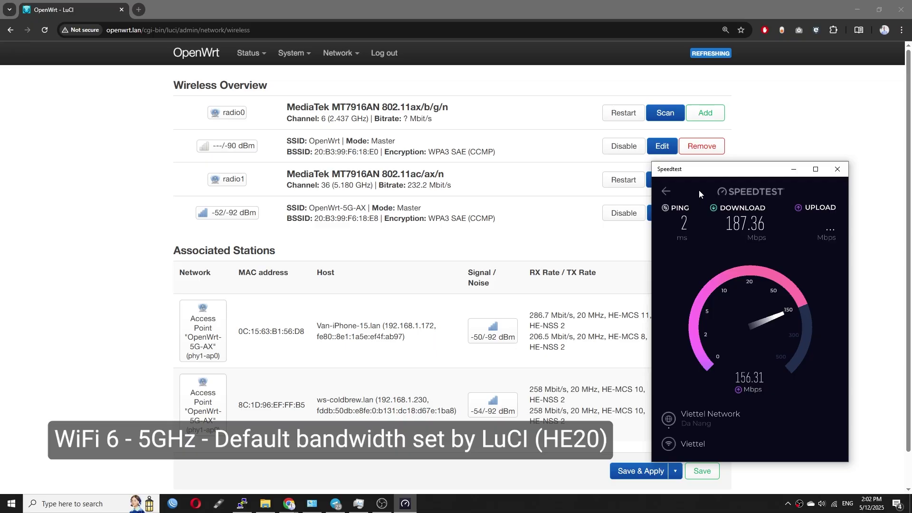
Change radio1's Mode to AC and the channel width setting, then save the Edit dialog
click(323, 285)
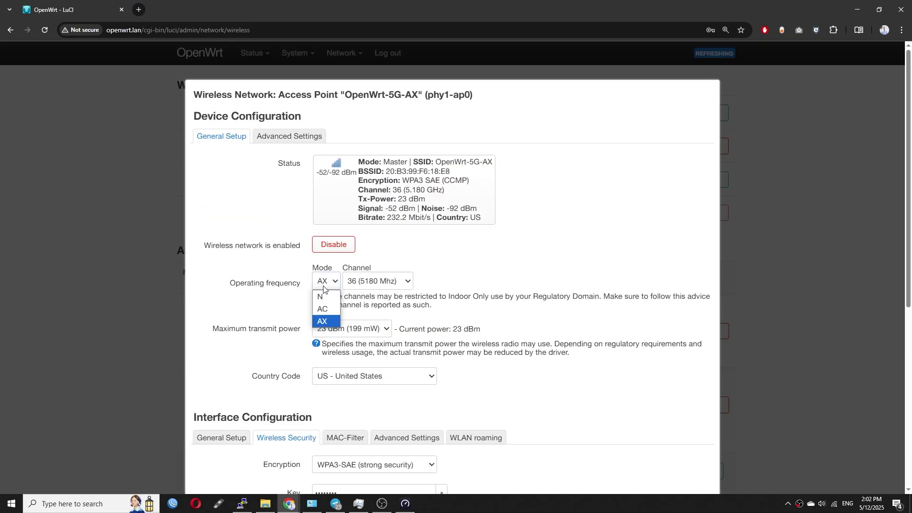
click(324, 310)
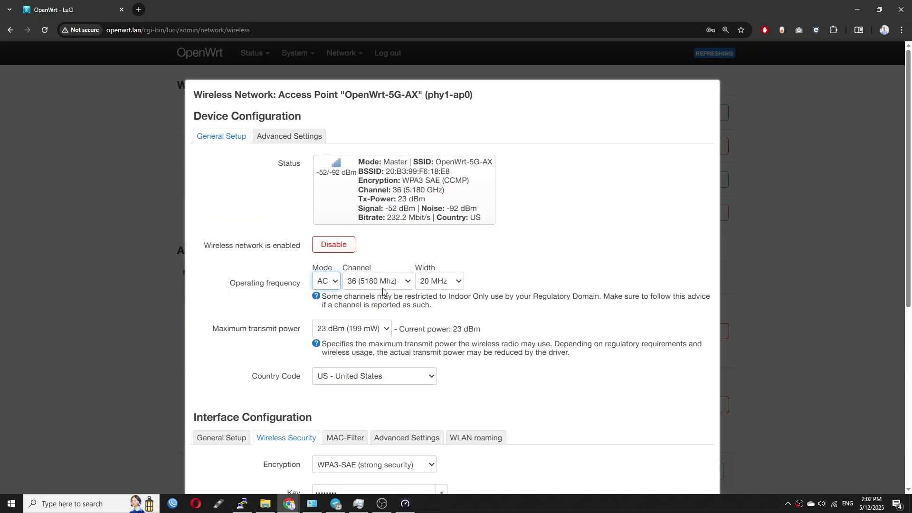
click(443, 282)
click(440, 323)
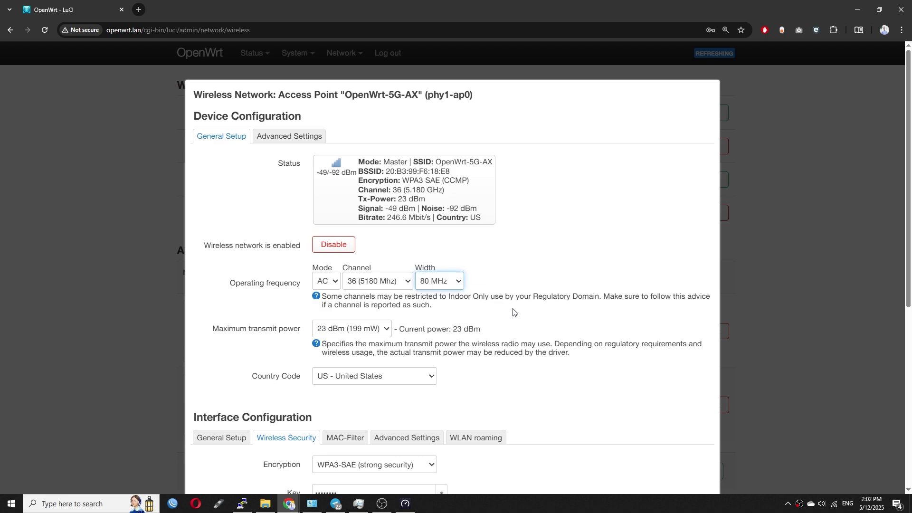
scroll(515, 313, down, 5)
scroll(583, 312, down, 3)
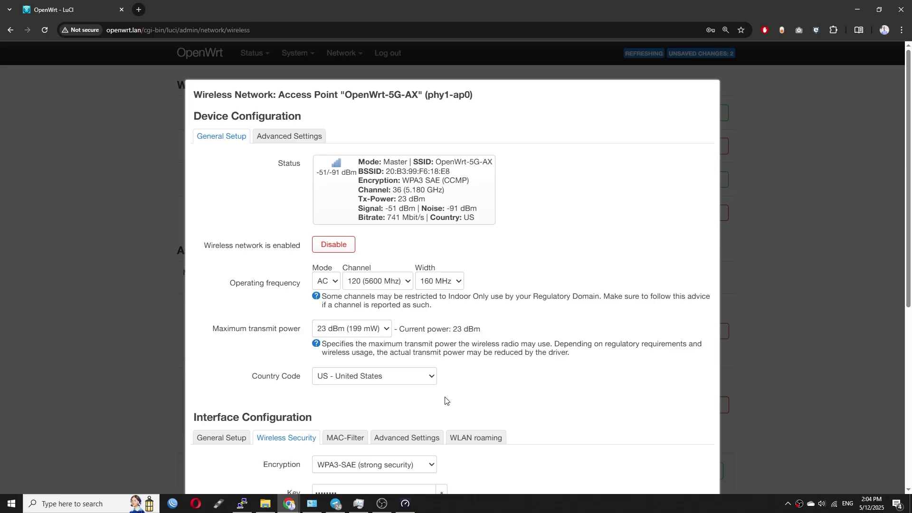
scroll(547, 342, down, 7)
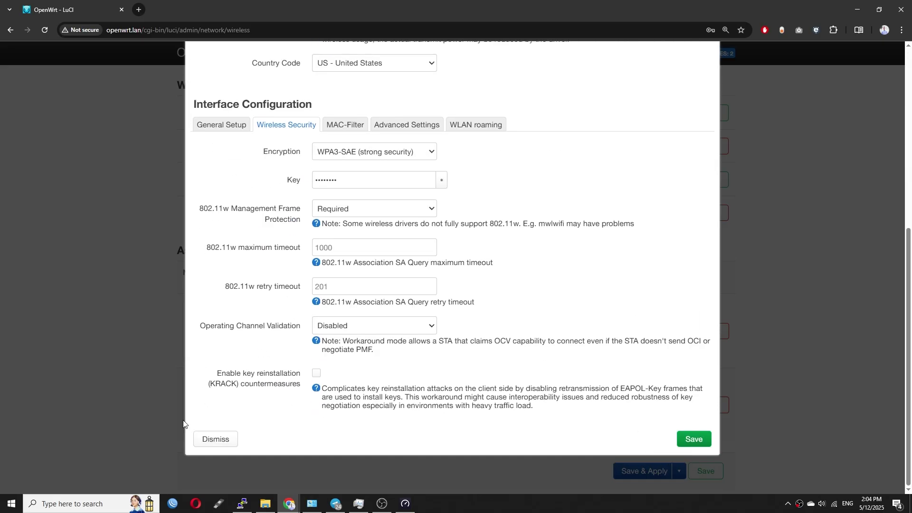
scroll(671, 364, up, 6)
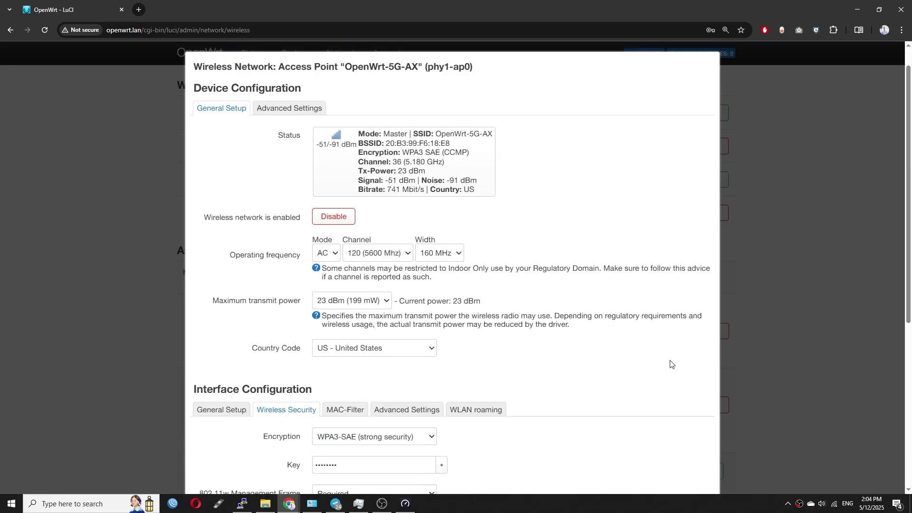
scroll(672, 361, down, 7)
click(692, 435)
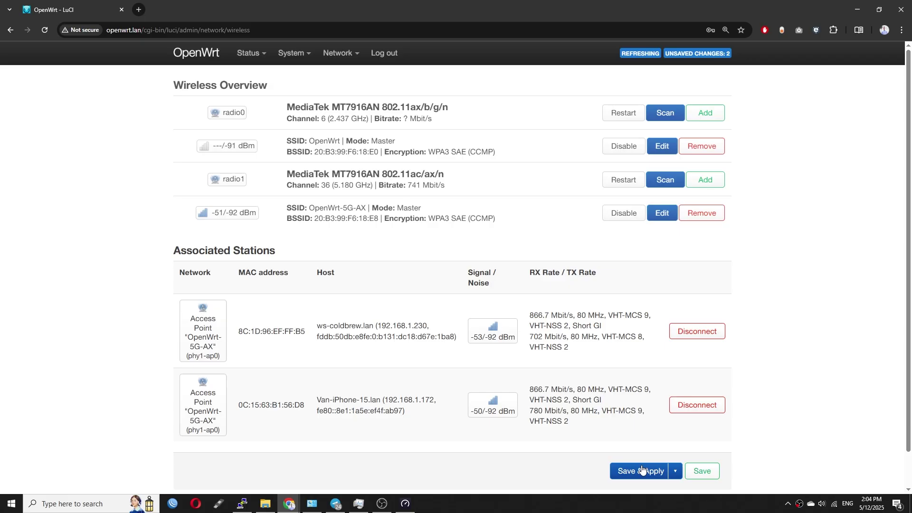
Apply the saved channel 120 changes and set the OpenWrt-5G-AX radio mode back to AX
click(645, 470)
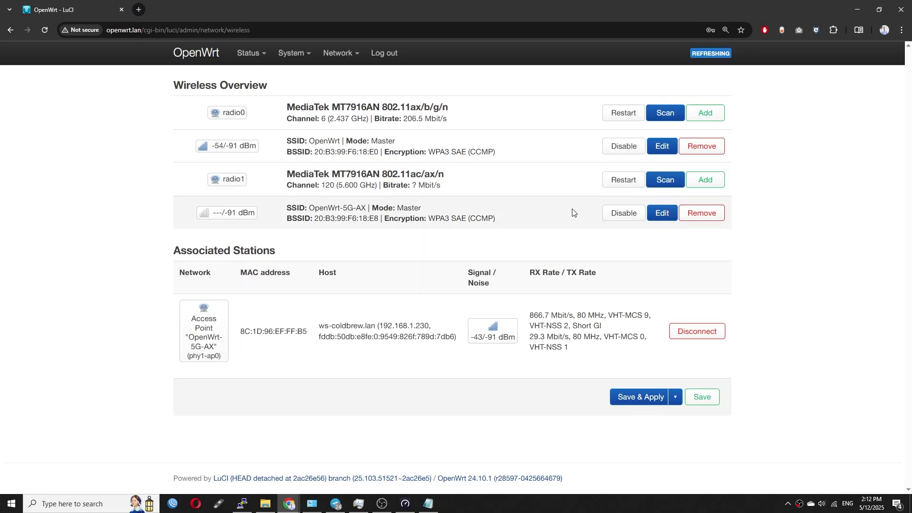
click(663, 213)
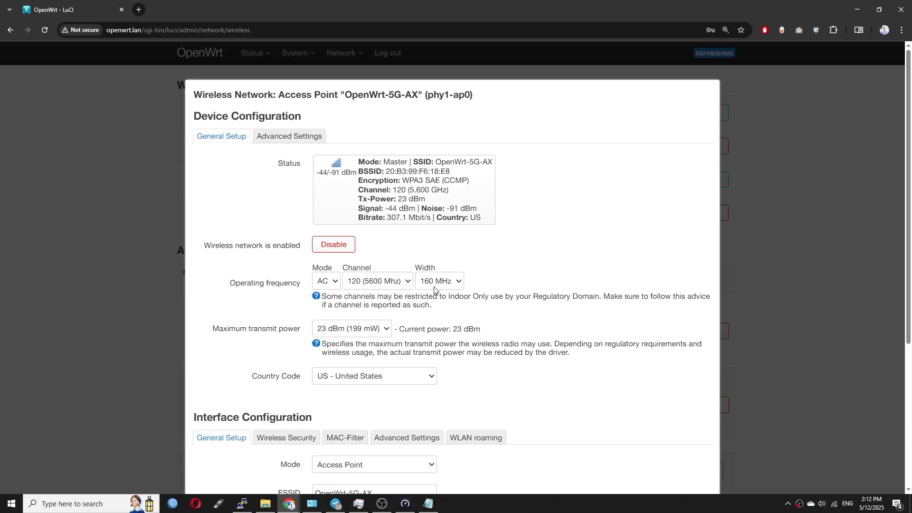
scroll(434, 291, down, 2)
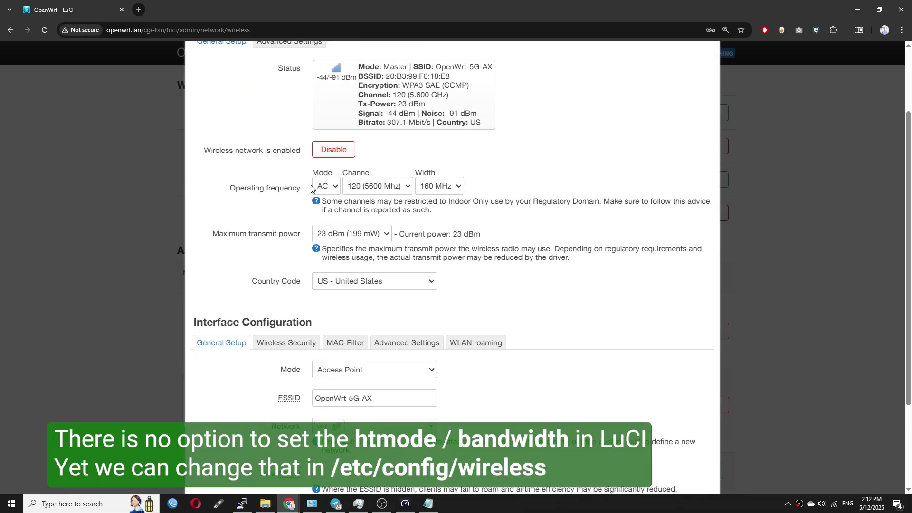
click(327, 186)
click(338, 227)
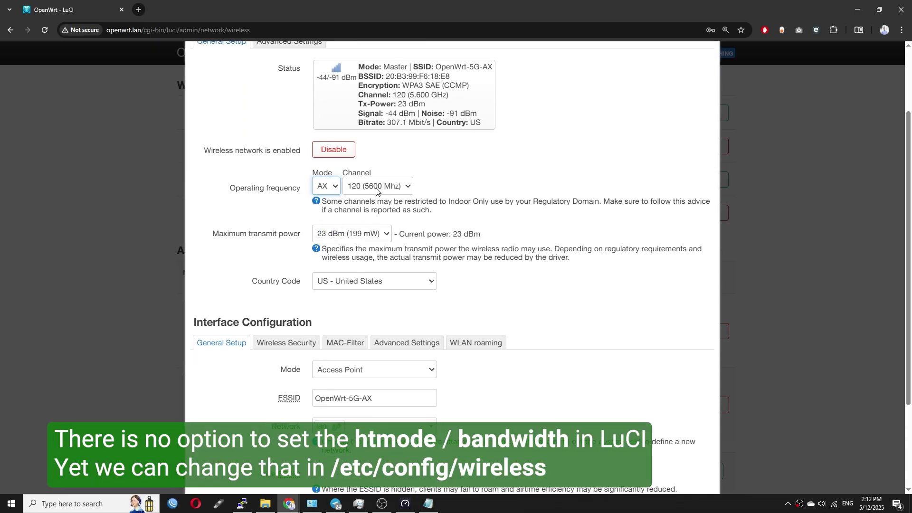
Find the HE160 value in the htmode section of the OpenWrt Wiki wireless page
scroll(661, 430, down, 3)
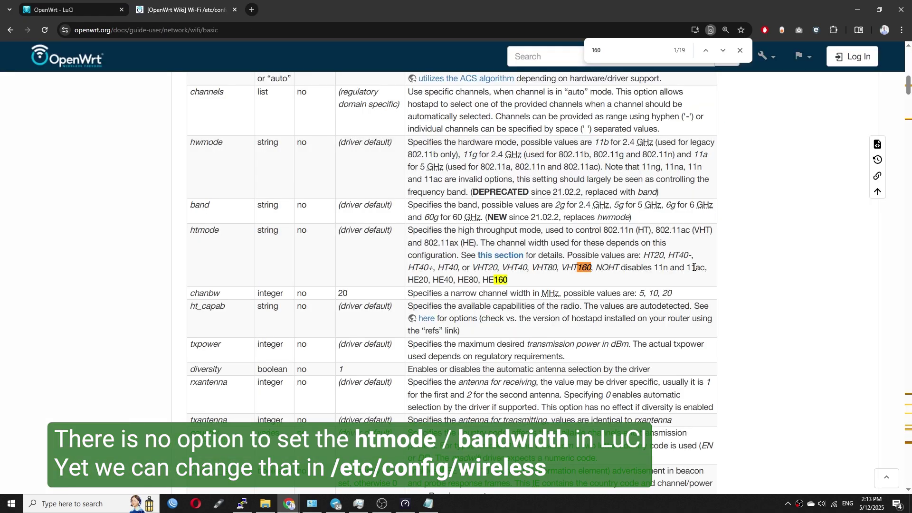
double_click(696, 268)
triple_click(665, 268)
click(498, 276)
double_click(495, 281)
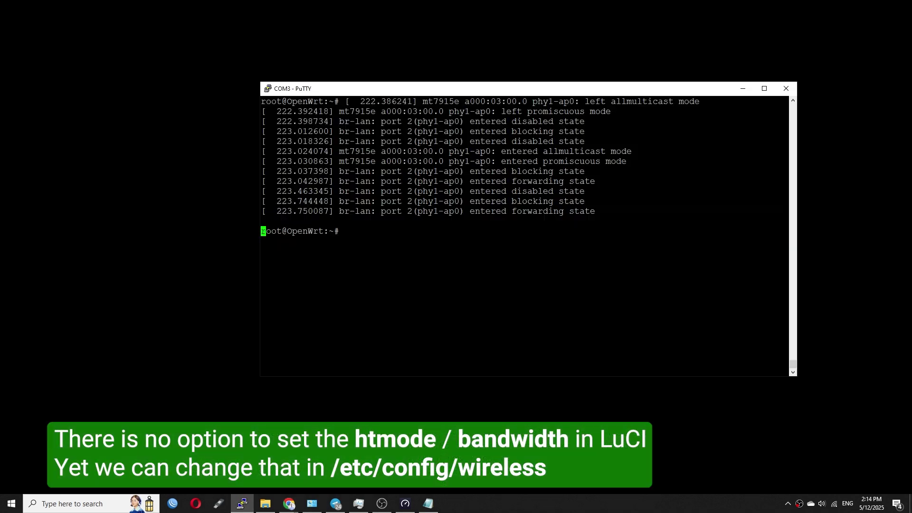
In vi, change radio1's htmode from HE20 to HE160 in /etc/config/wireless, save, and reboot
text(vi /etc/config/wireless)
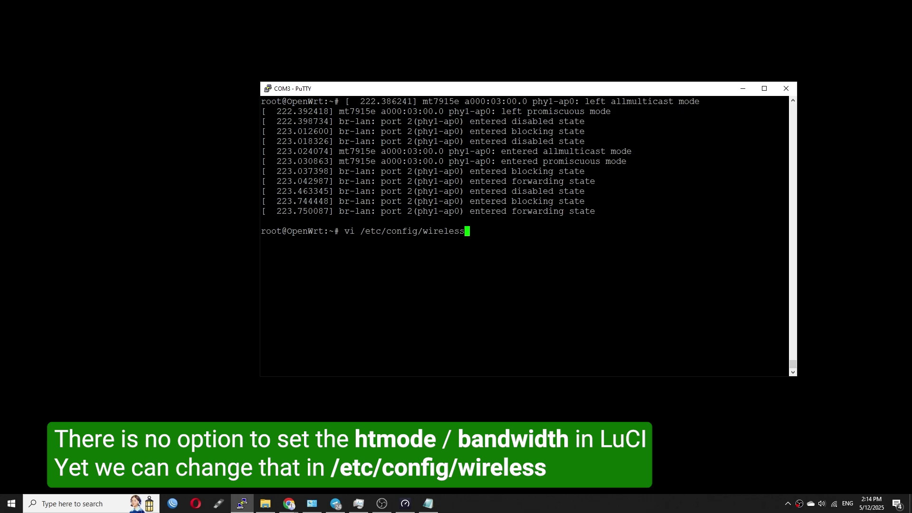
key(Return)
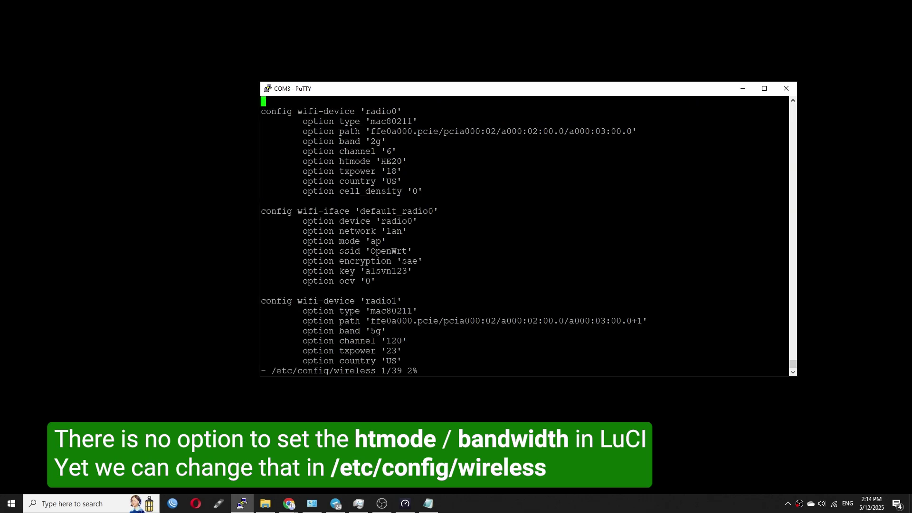
key(Down)
key(Down)
key(Down)
key(Down)
key(Down)
key(Down)
key(Down)
key(Down)
key(Down)
key(Down)
key(Down)
key(Down)
key(Down)
key(Down)
key(Down)
key(Down)
key(Down)
key(Down)
key(Down)
key(Down)
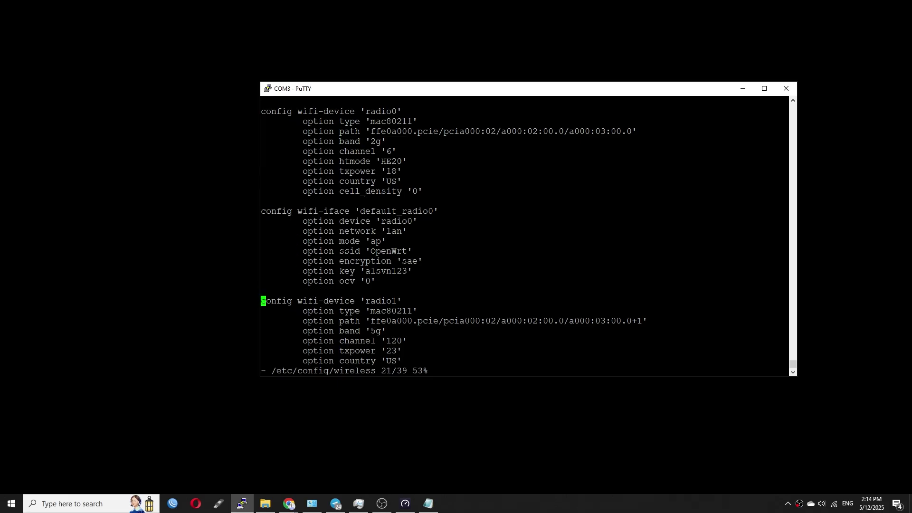
key(Down)
key(Down)
key(Down)
key(Down)
key(Down)
key(Down)
key(Down)
key(Down)
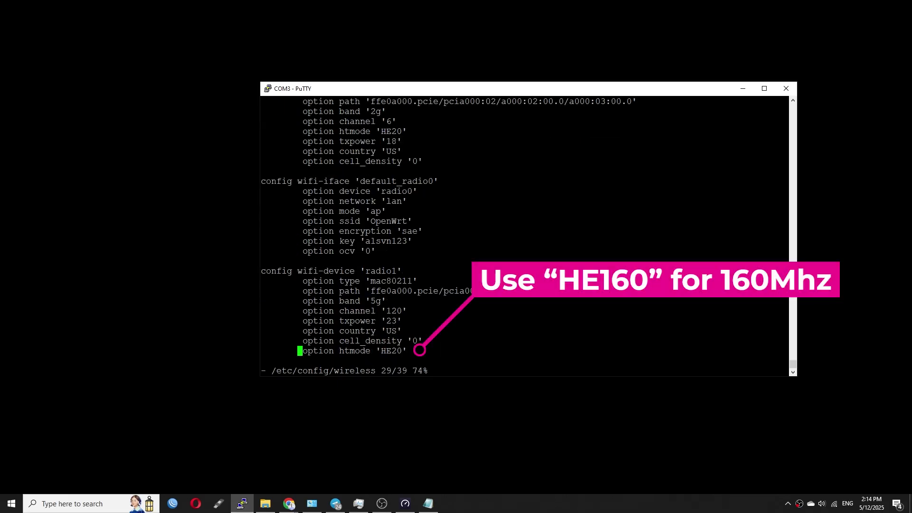
key(Right)
key(Right)
key(Right)
key(Right)
key(Right)
key(Right)
key(Right)
key(Right)
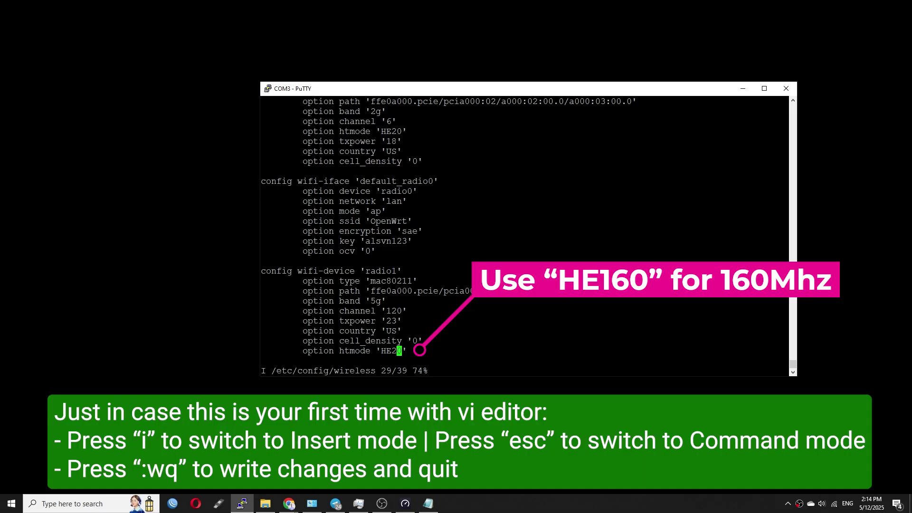
key(BackSpace)
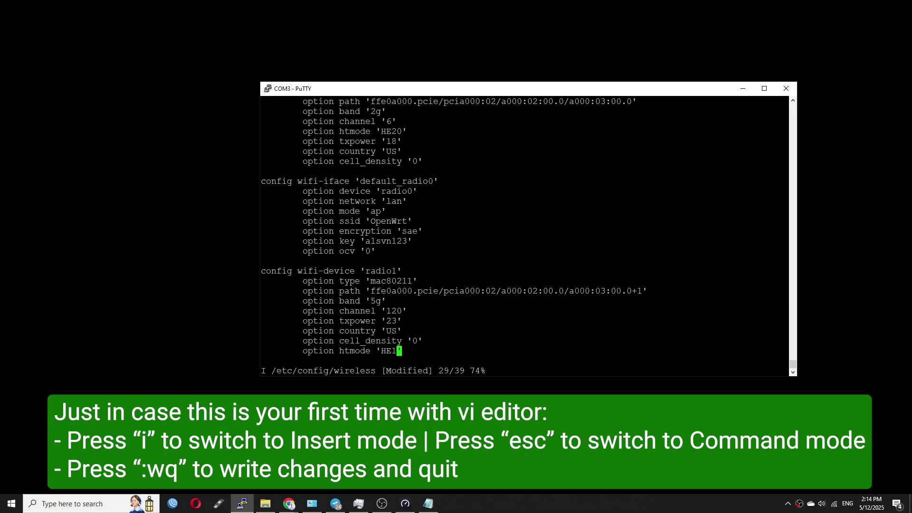
text(160)
text(:)
text(wq)
key(Return)
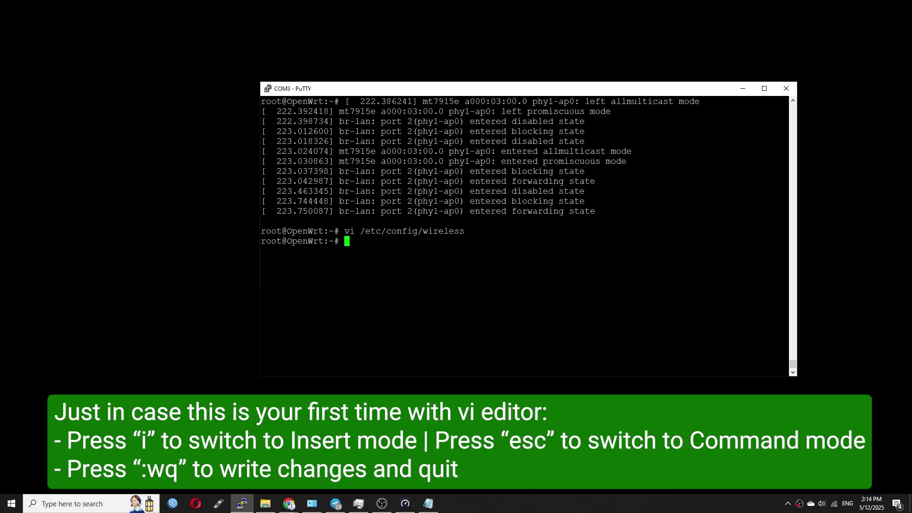
text(reboot)
key(Return)
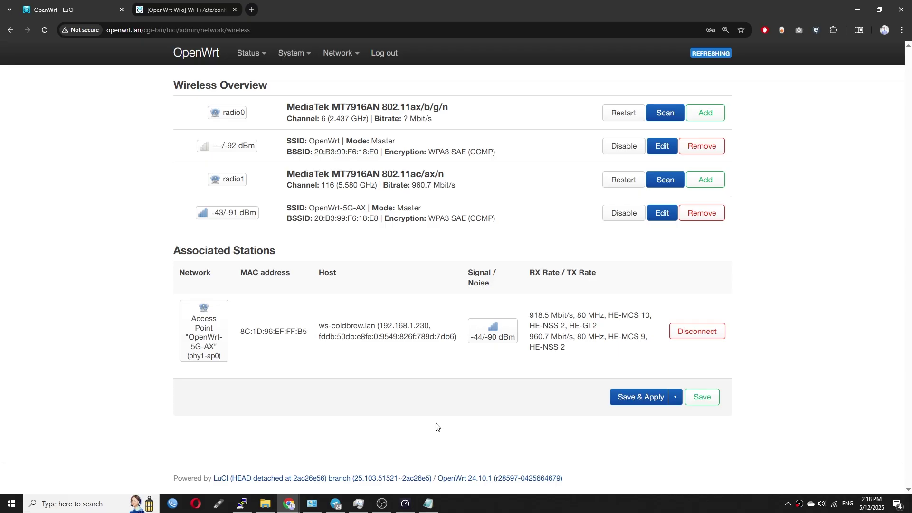
Run a Speedtest beside the LuCI page over the HE160 link, reaching 651.76 Mbps download
click(405, 504)
drag(726, 166, 741, 99)
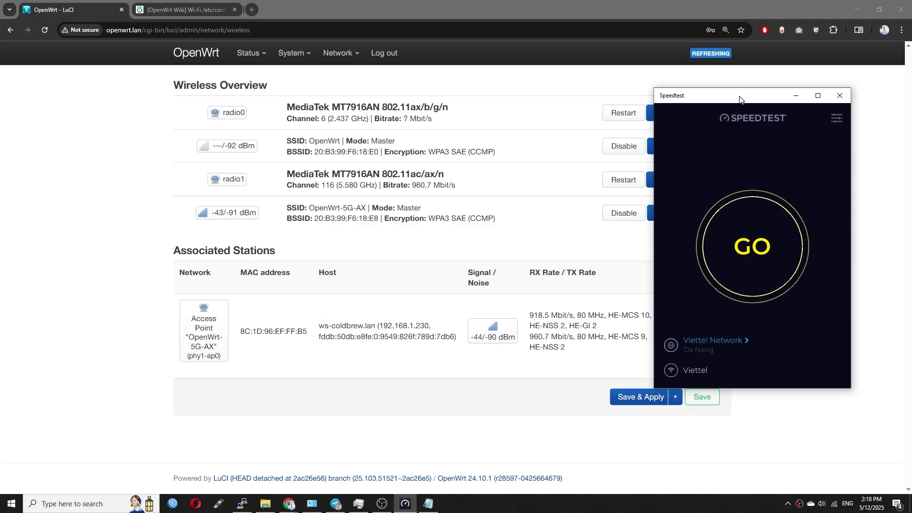
click(755, 246)
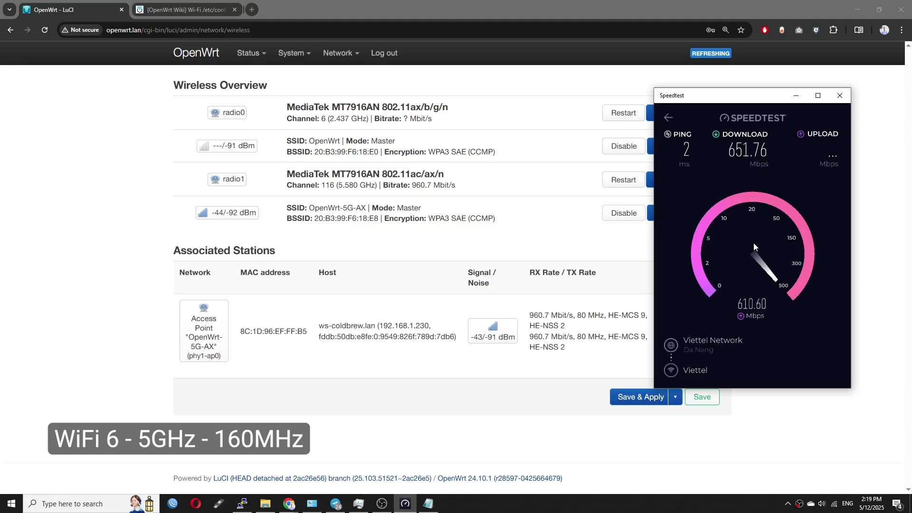
click(405, 504)
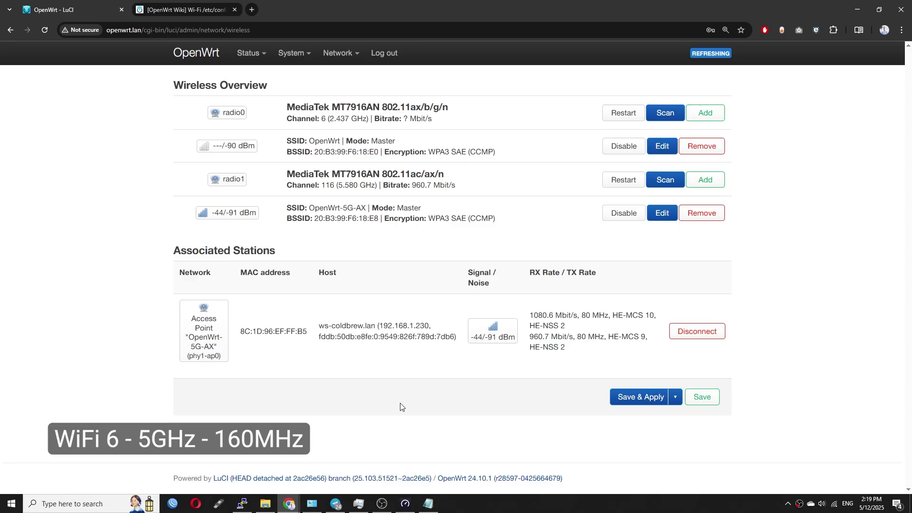
Set steering flows to Suggested: 128 in Global network options and apply it
mouse_move(337, 53)
click(335, 72)
click(255, 89)
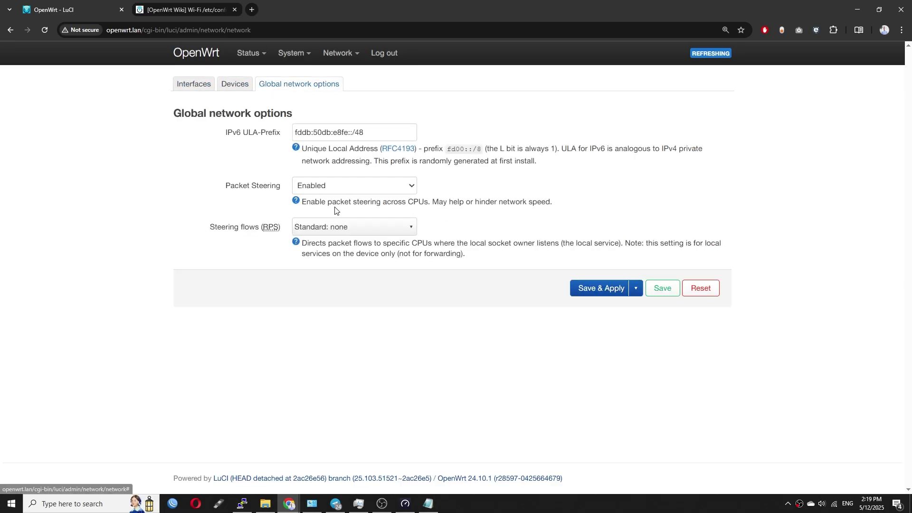
click(358, 227)
click(333, 238)
click(601, 288)
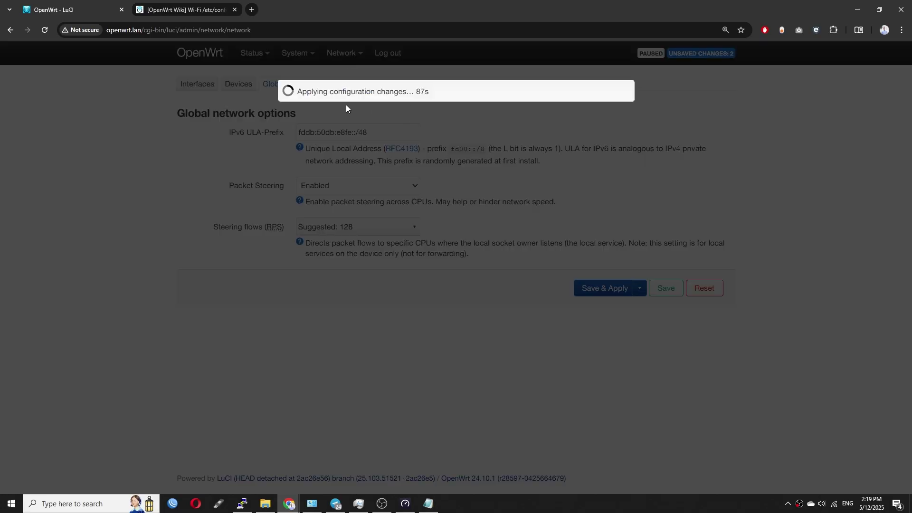
Enable Software flow offloading in the firewall settings, apply it, and start a new speed test
mouse_move(341, 55)
click(347, 153)
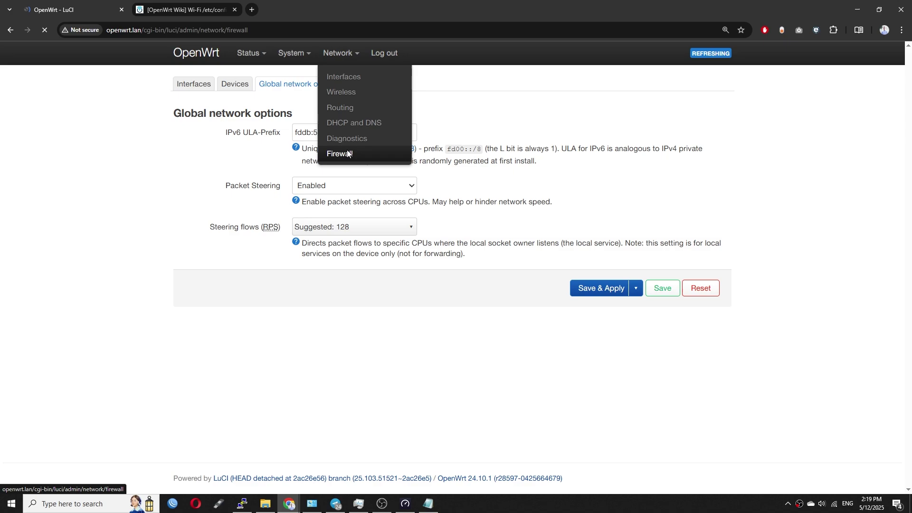
click(341, 351)
click(342, 373)
scroll(768, 448, down, 2)
click(611, 435)
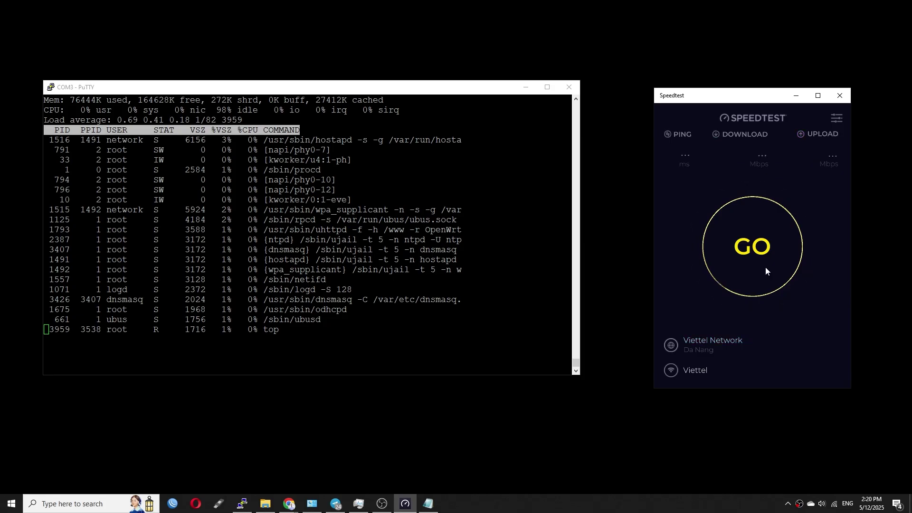
click(766, 266)
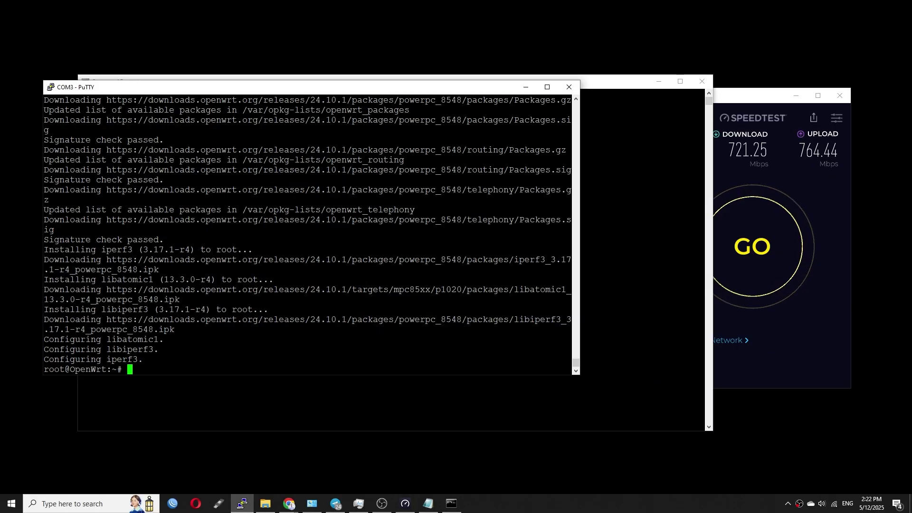
Run the router's iperf3 server in the background with iperf3 -s -D and launch top
text(iperf3 -s)
key(Return)
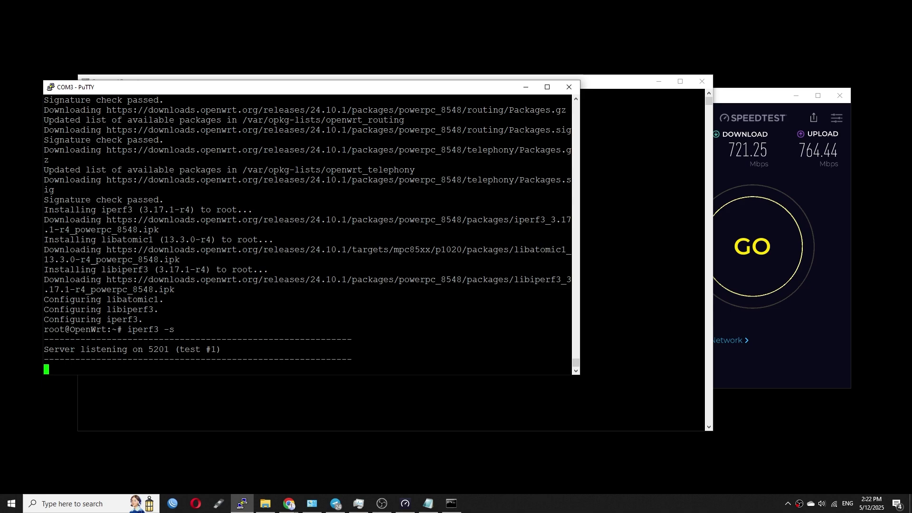
key(ctrl+c)
text(iperf3 -s -D)
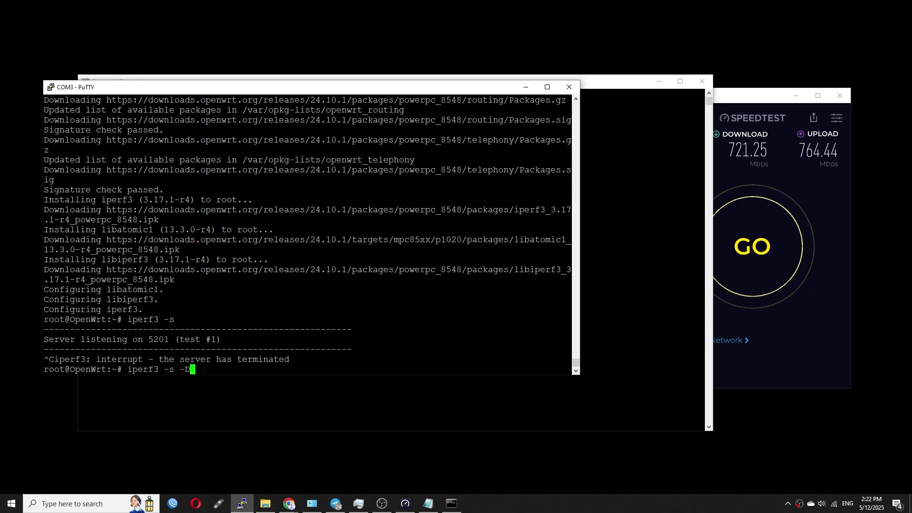
key(Return)
text(top)
key(Return)
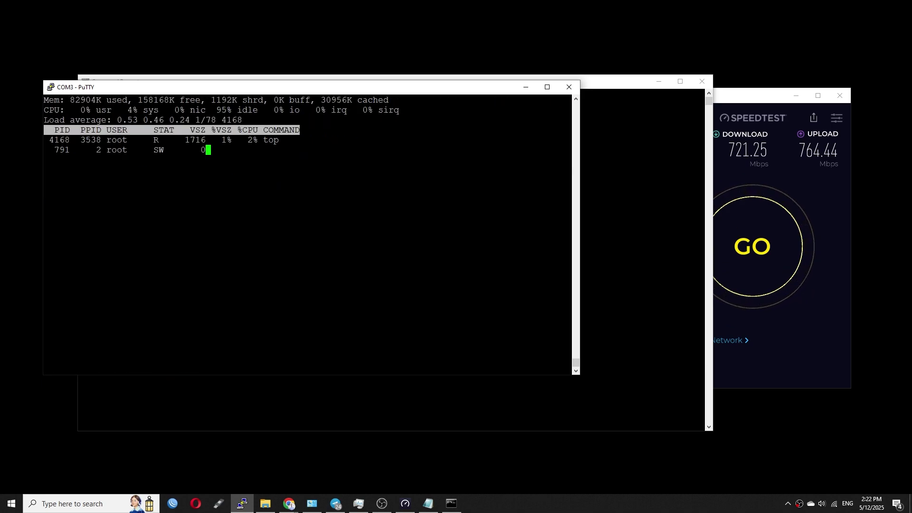
Arrange PuTTY on the left half and Command Prompt beside it, keeping the process table visible
click(690, 240)
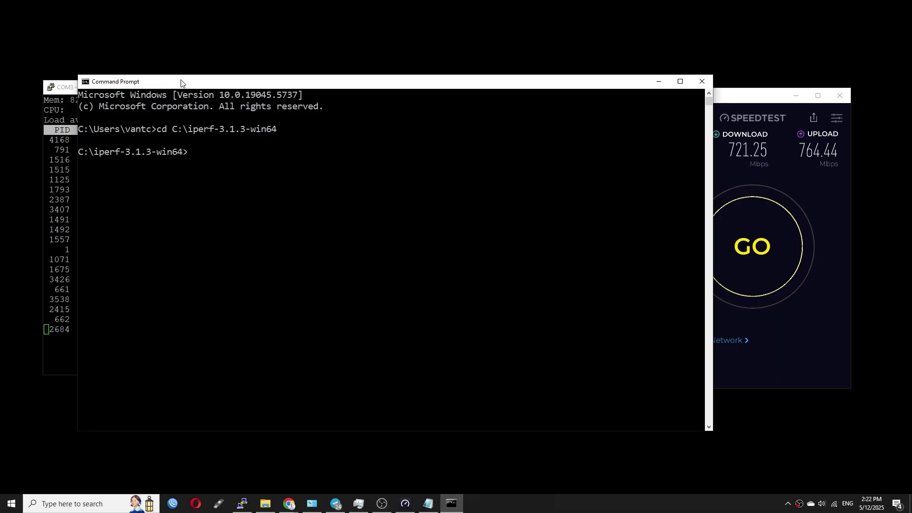
drag(181, 83, 535, 90)
click(275, 90)
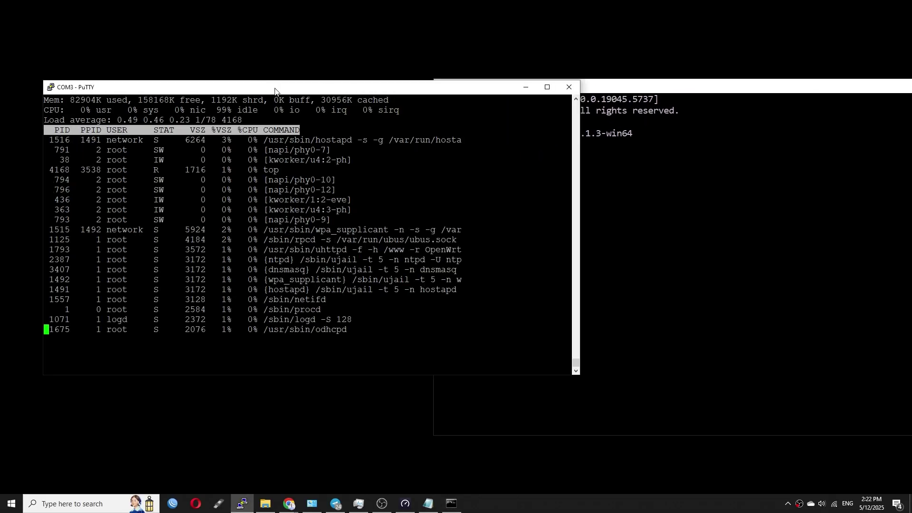
drag(573, 121, 464, 121)
drag(266, 87, 230, 86)
Run the four-stream iperf3 test to 192.168.1.1 (682 Mbits/sec), then in reverse with -R (589)
click(709, 214)
text(P4)
key(Return)
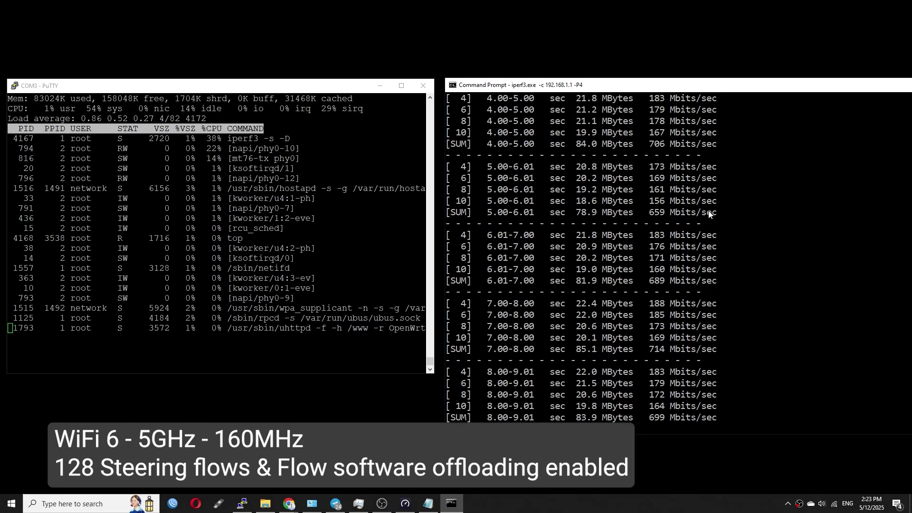
text(-R)
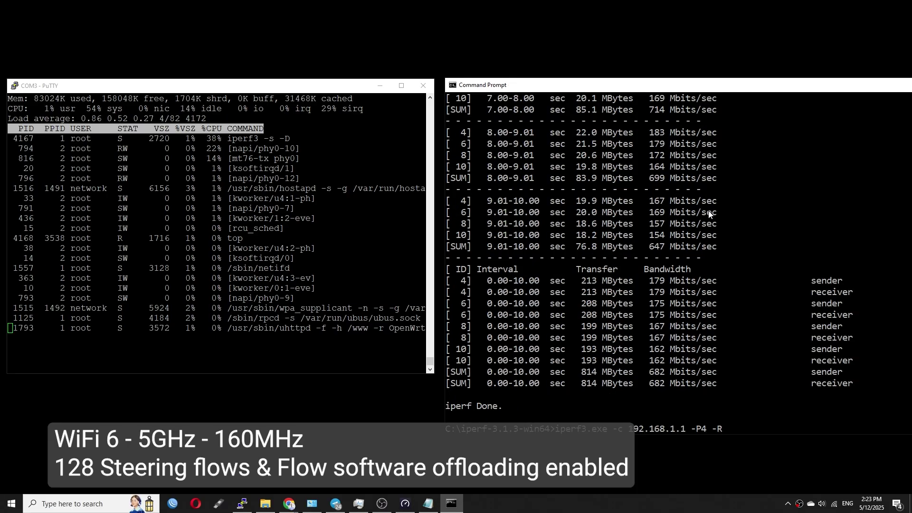
key(Return)
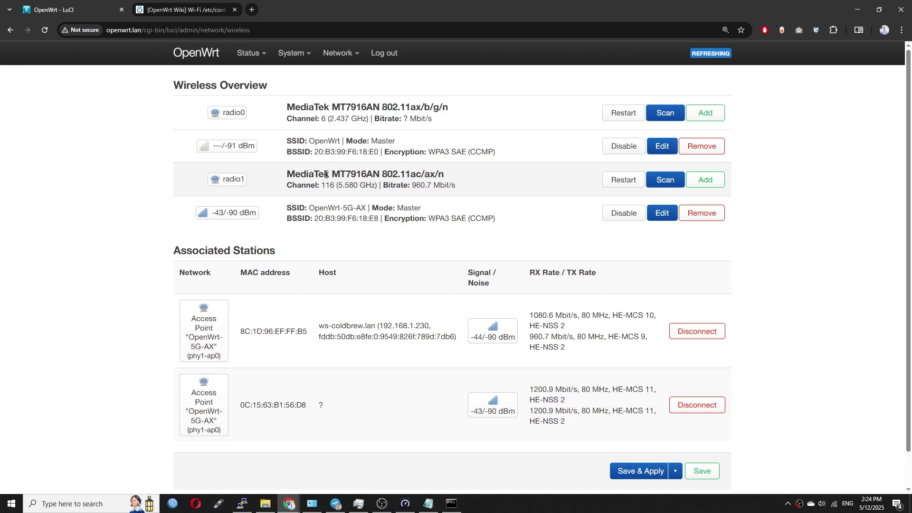
triple_click(327, 174)
drag(468, 190, 355, 186)
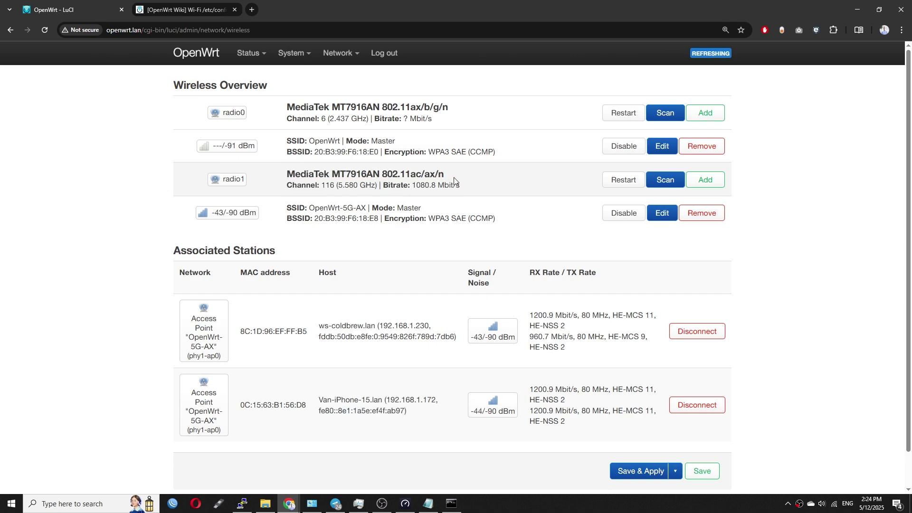
click(664, 217)
scroll(413, 391, down, 2)
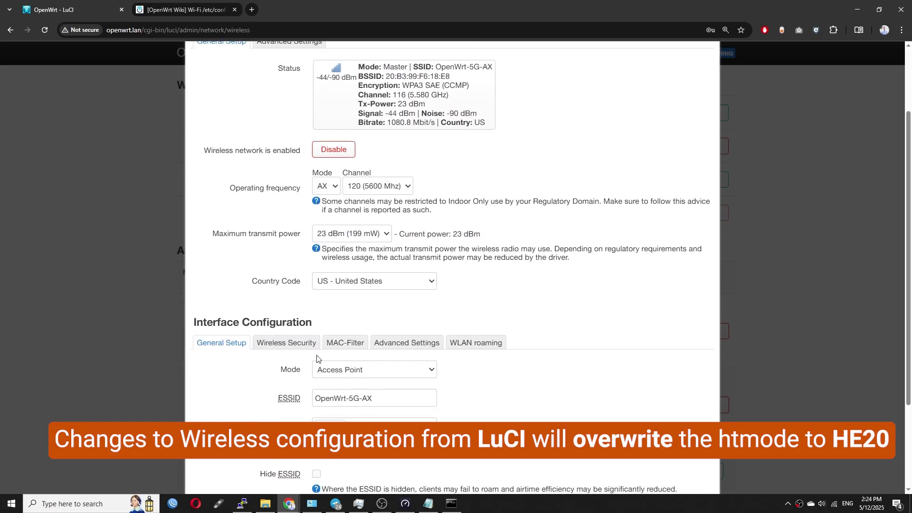
click(287, 343)
click(221, 343)
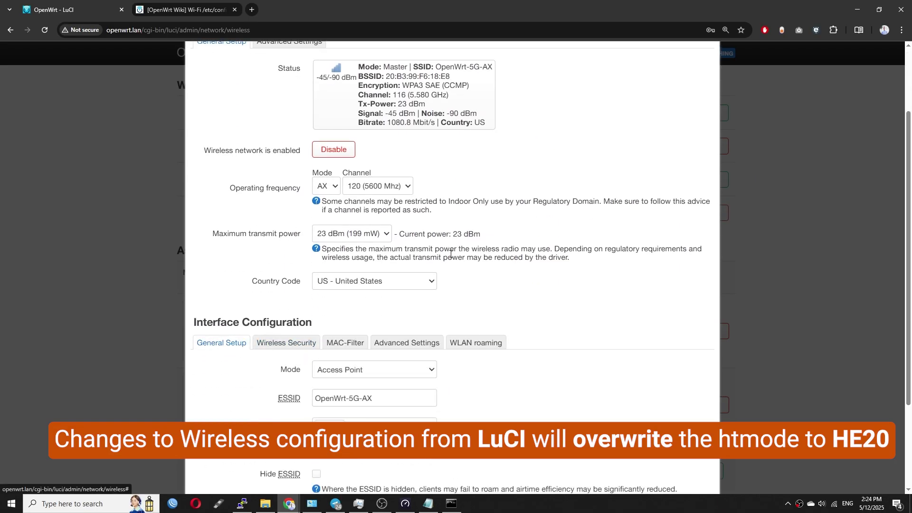
scroll(450, 254, down, 3)
key(Escape)
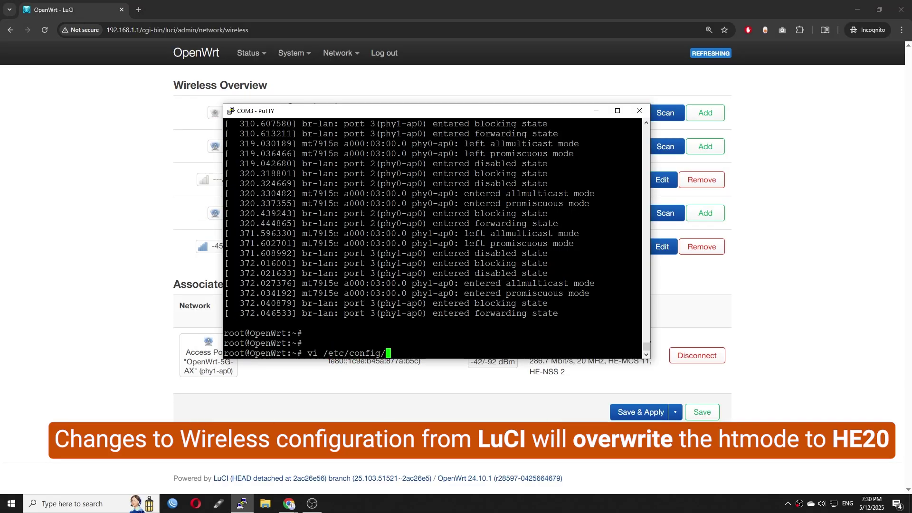
In vi, change radio2's htmode in /etc/config/wireless from HE20 to HE160 and save with :wq
key(Return)
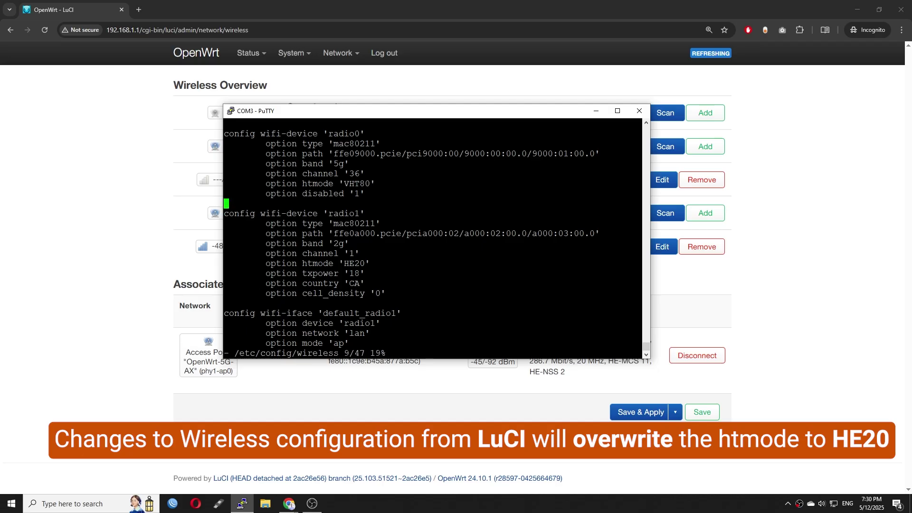
key(Down)
key(Down)
key(Down)
key(Down)
key(Down)
key(Down)
key(Down)
key(Down)
key(Down)
key(Down)
key(Down)
key(Down)
key(Down)
key(Down)
key(Down)
key(Down)
key(Down)
key(i)
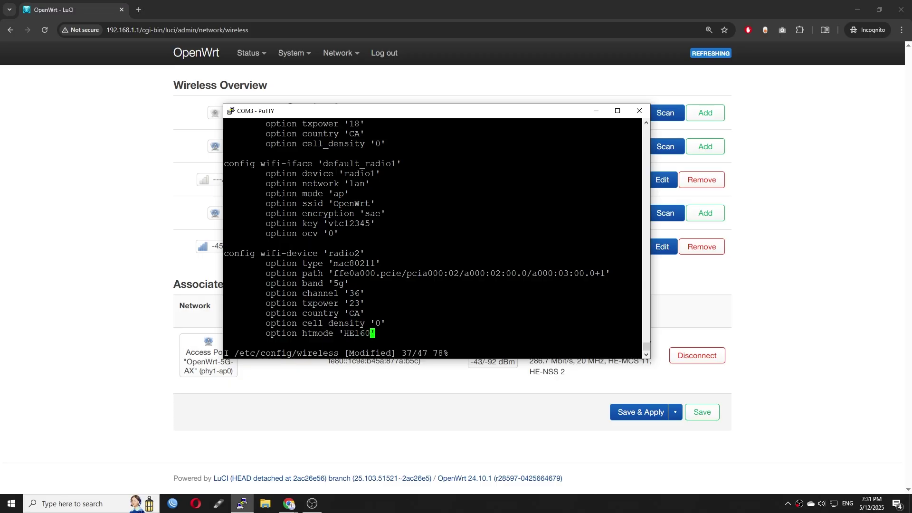
text(:wq)
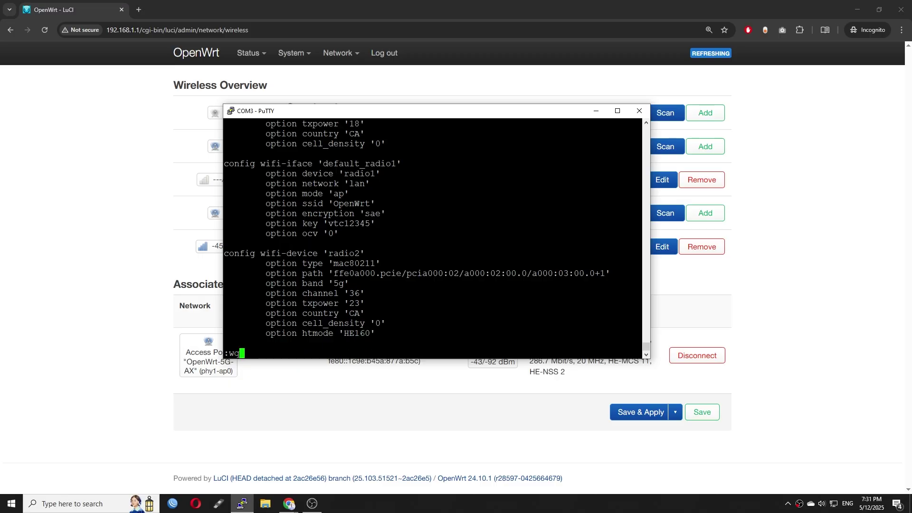